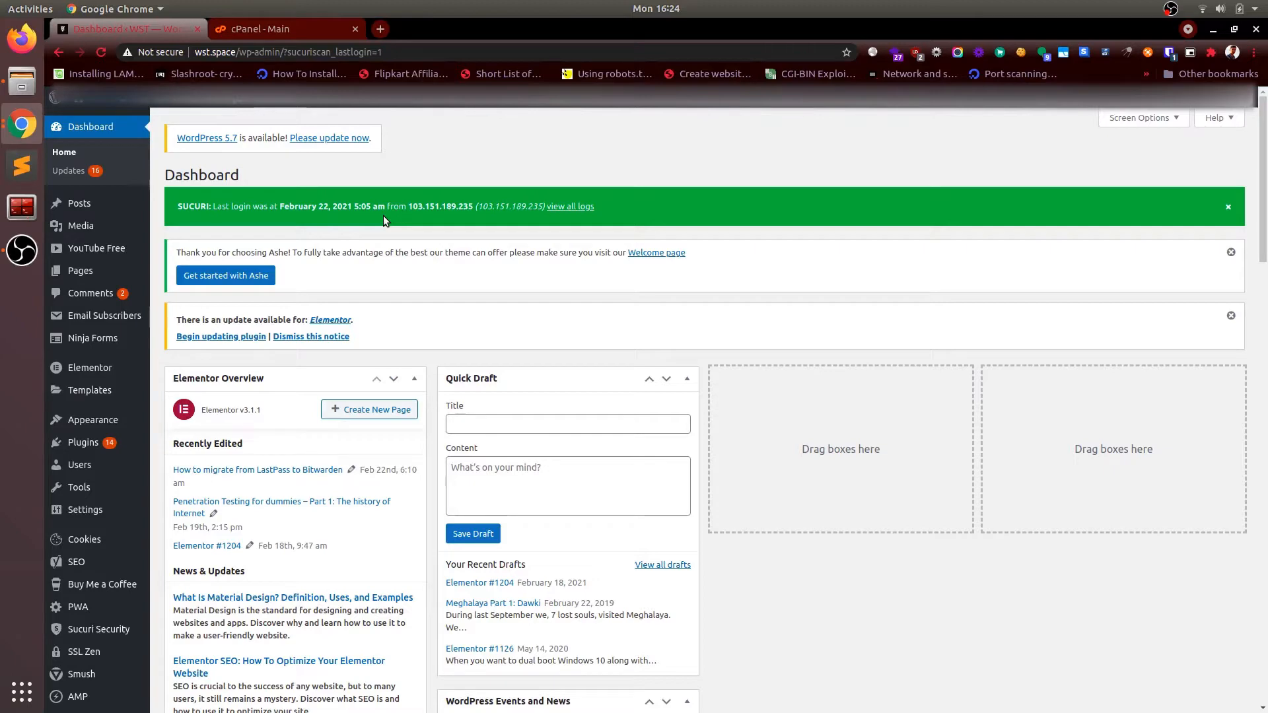
left_click(282, 26)
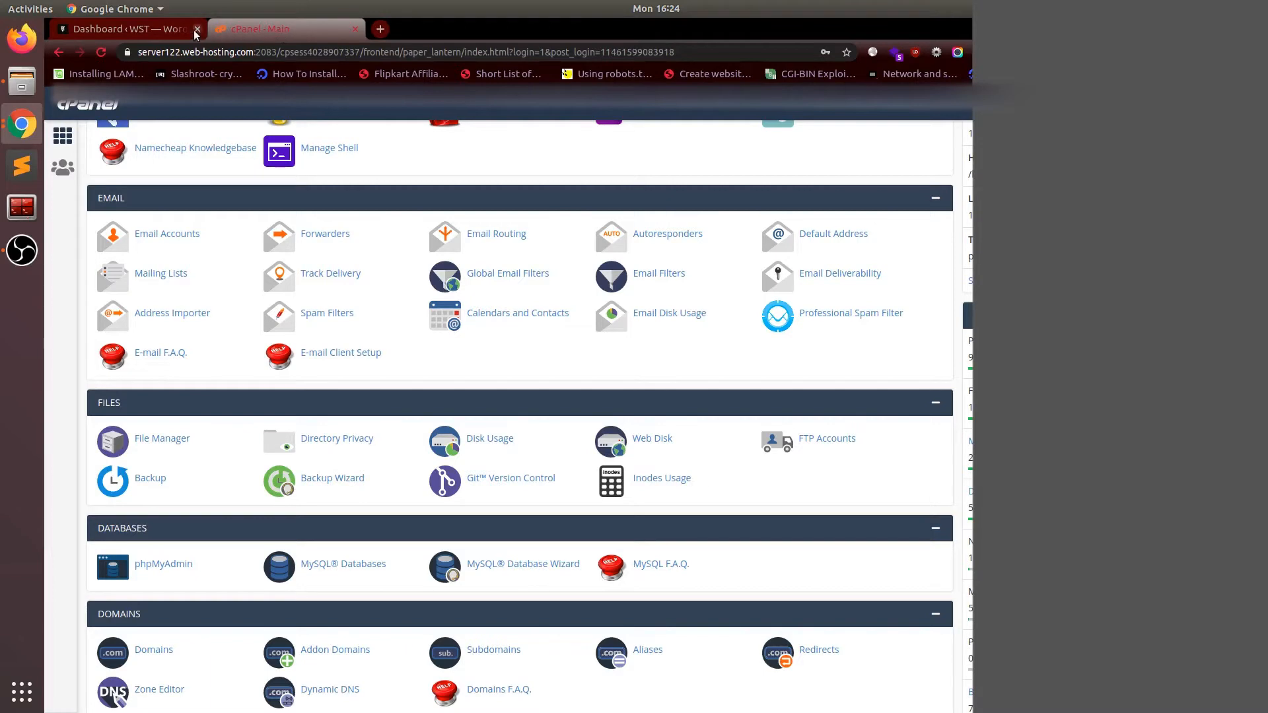
left_click(146, 32)
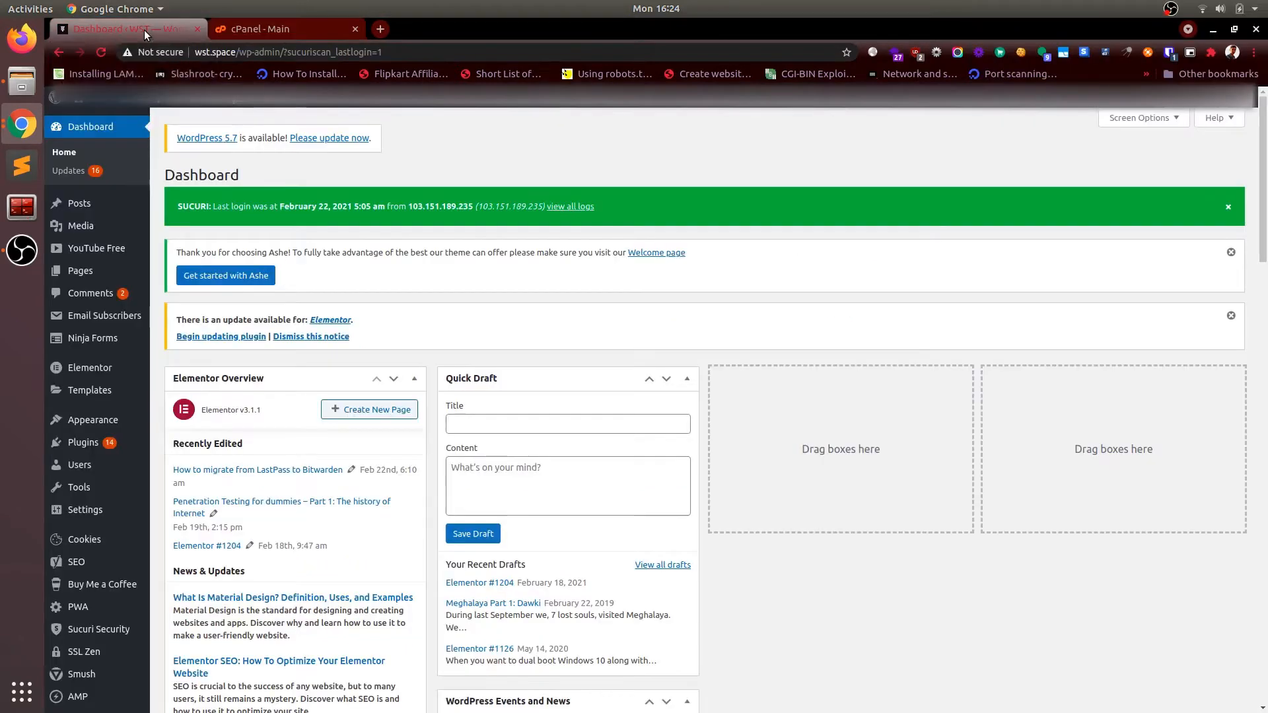
scroll(131, 356, "down", 1)
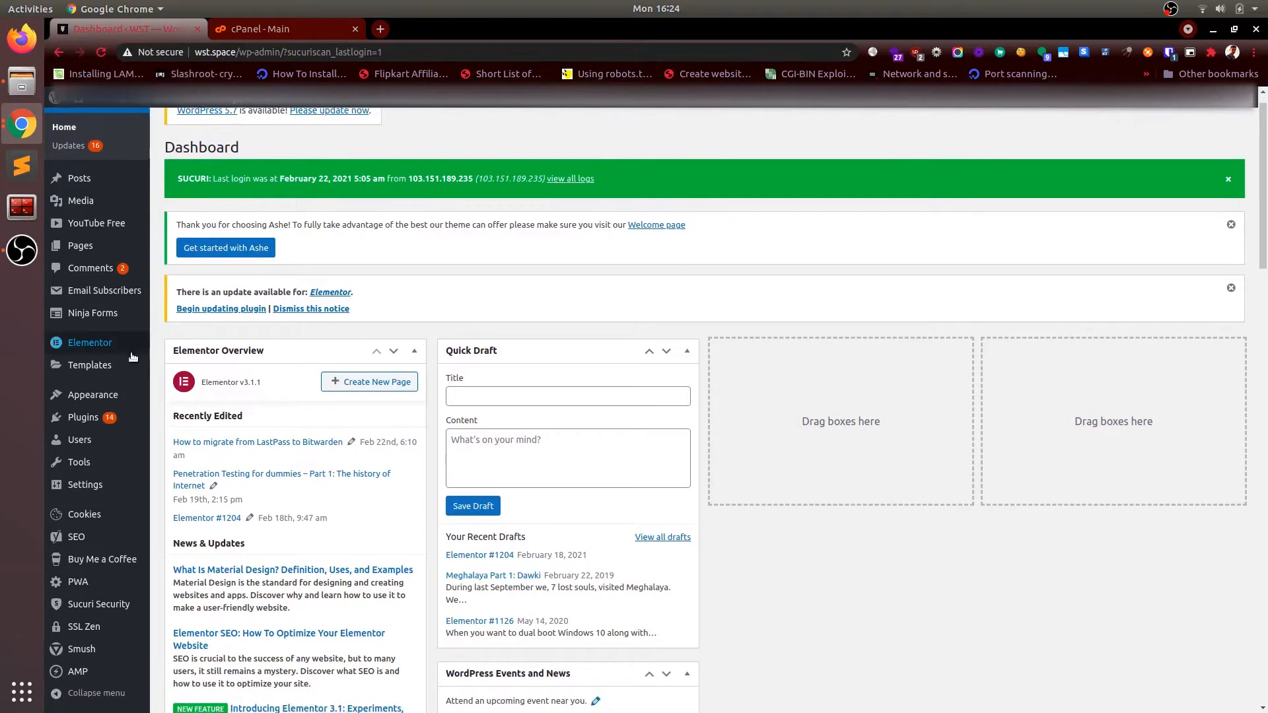
left_click(99, 418)
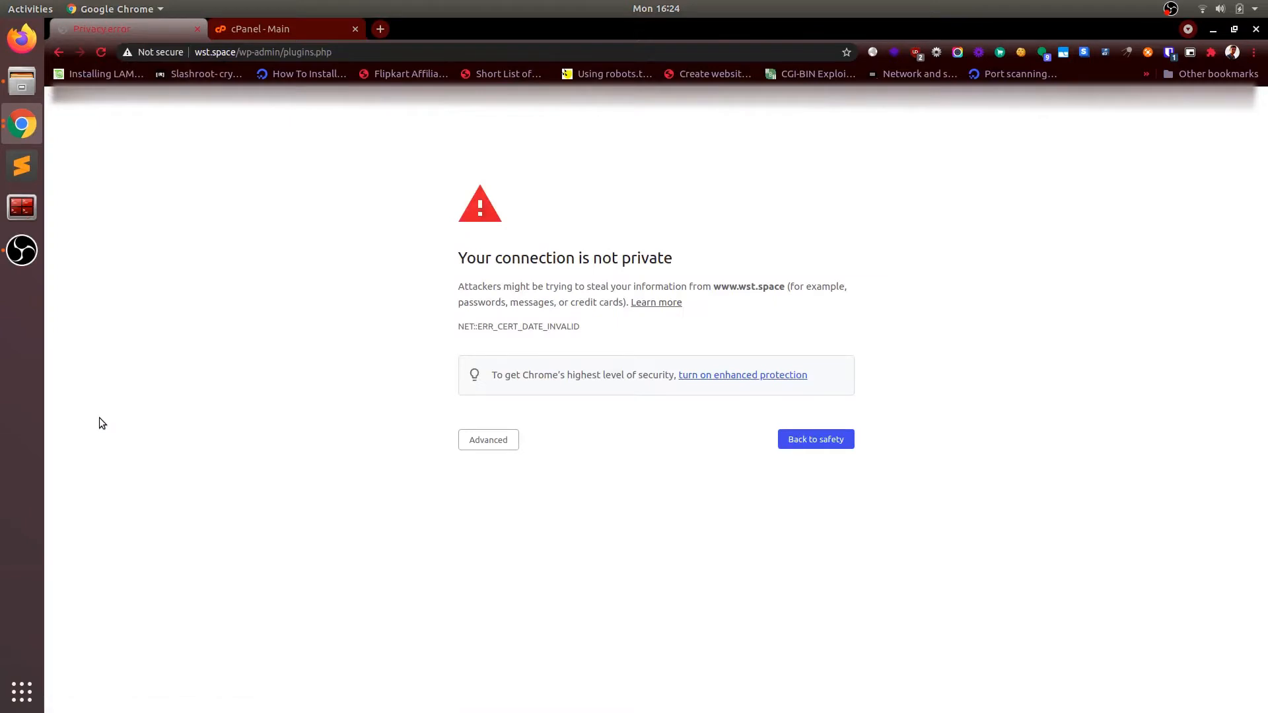
left_click(489, 451)
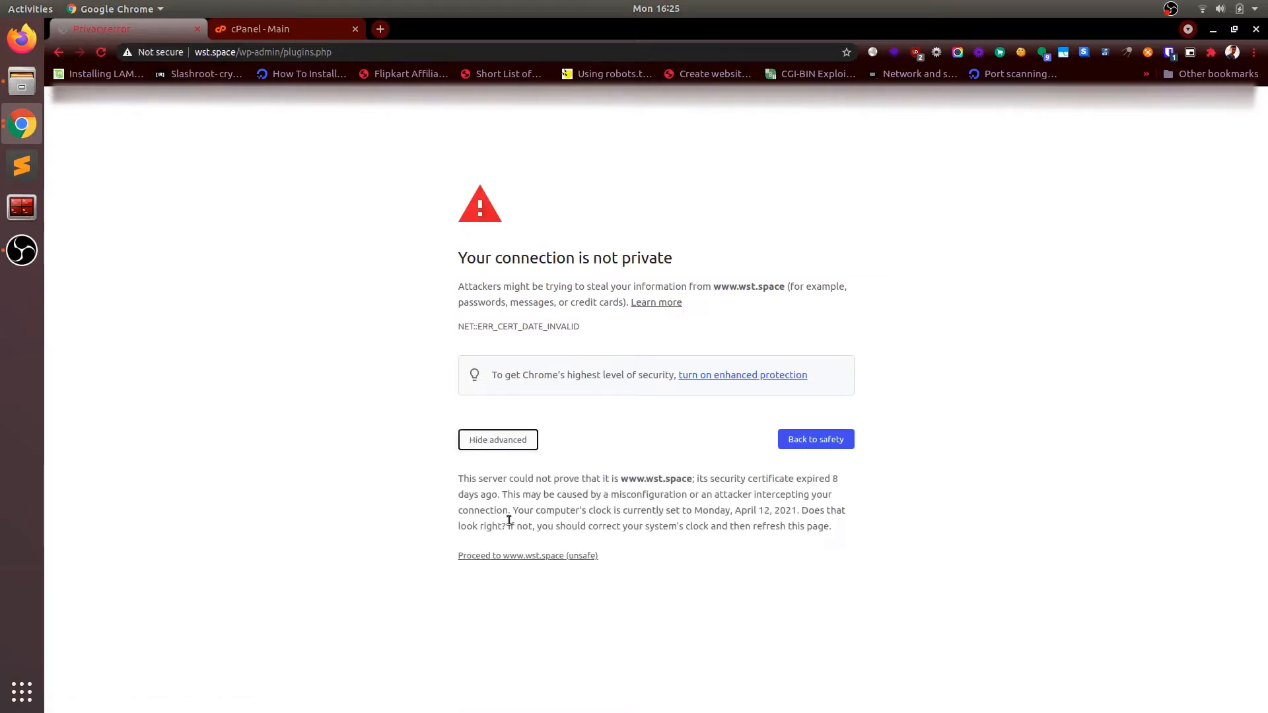
left_click(516, 556)
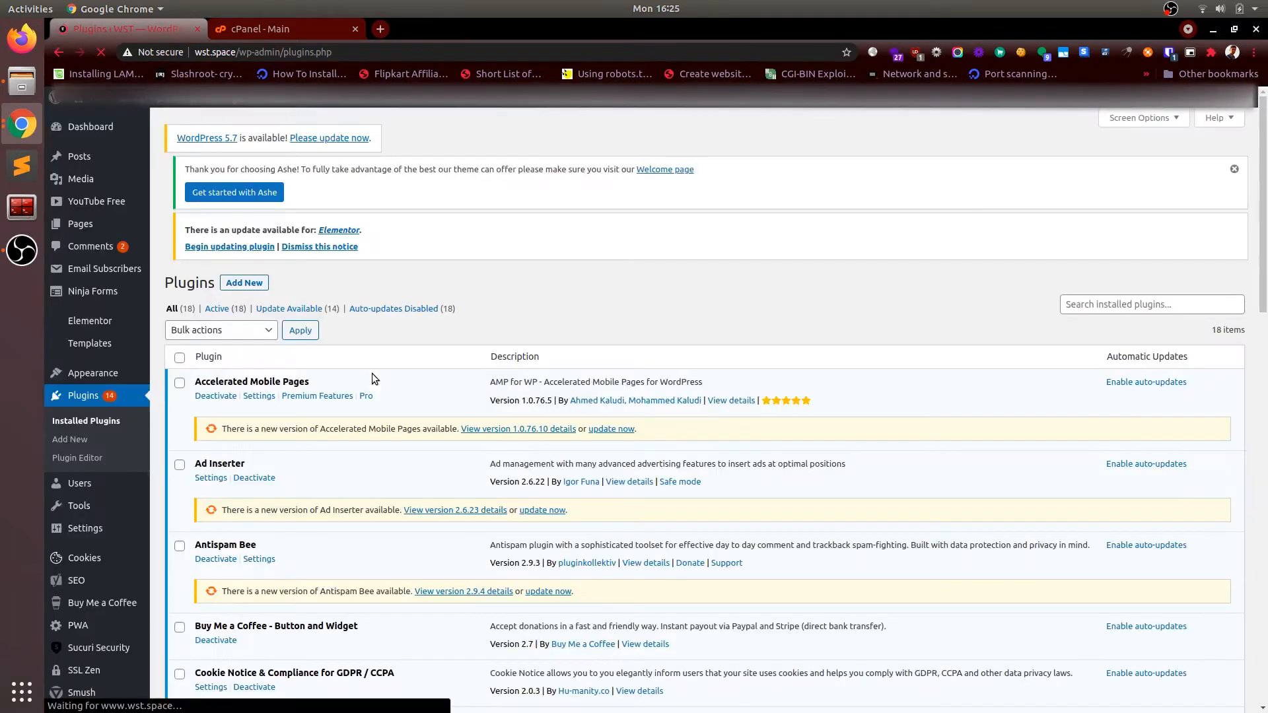
Step: Scroll the Installed Plugins list down to the active SSL Zen 3.1.1 entry
scroll(372, 374, "down", 5)
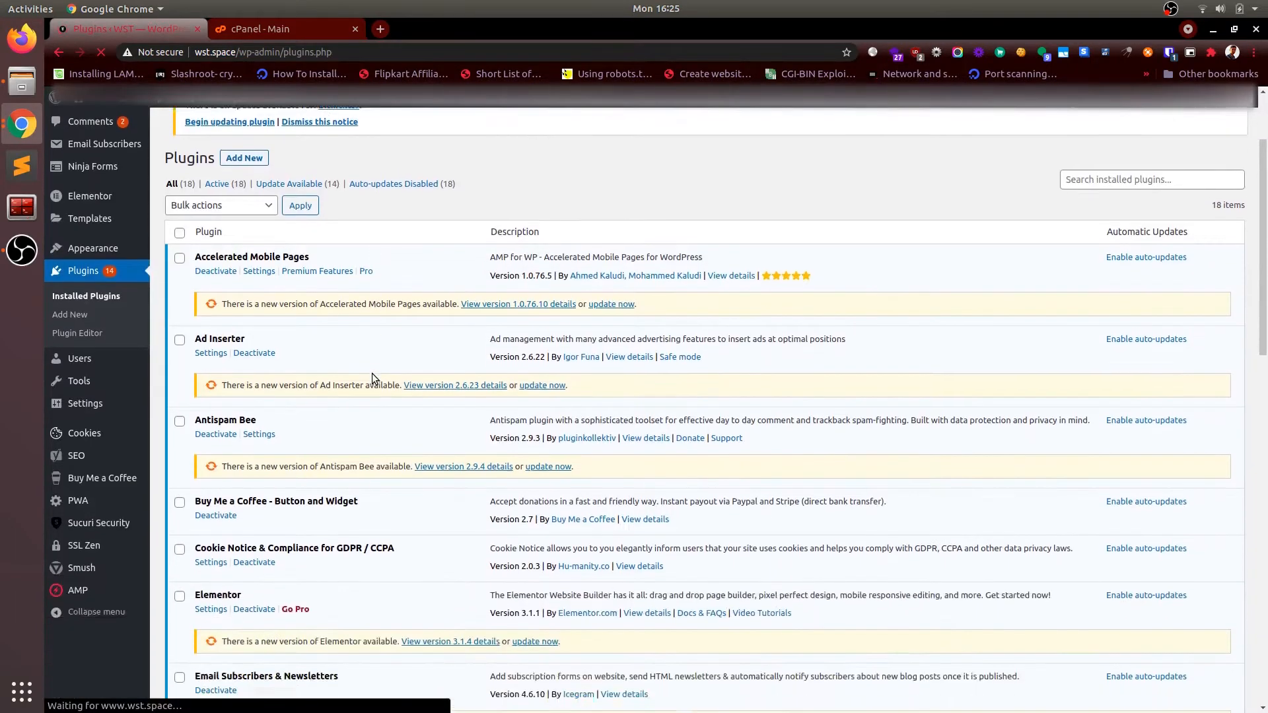
scroll(372, 374, "down", 3)
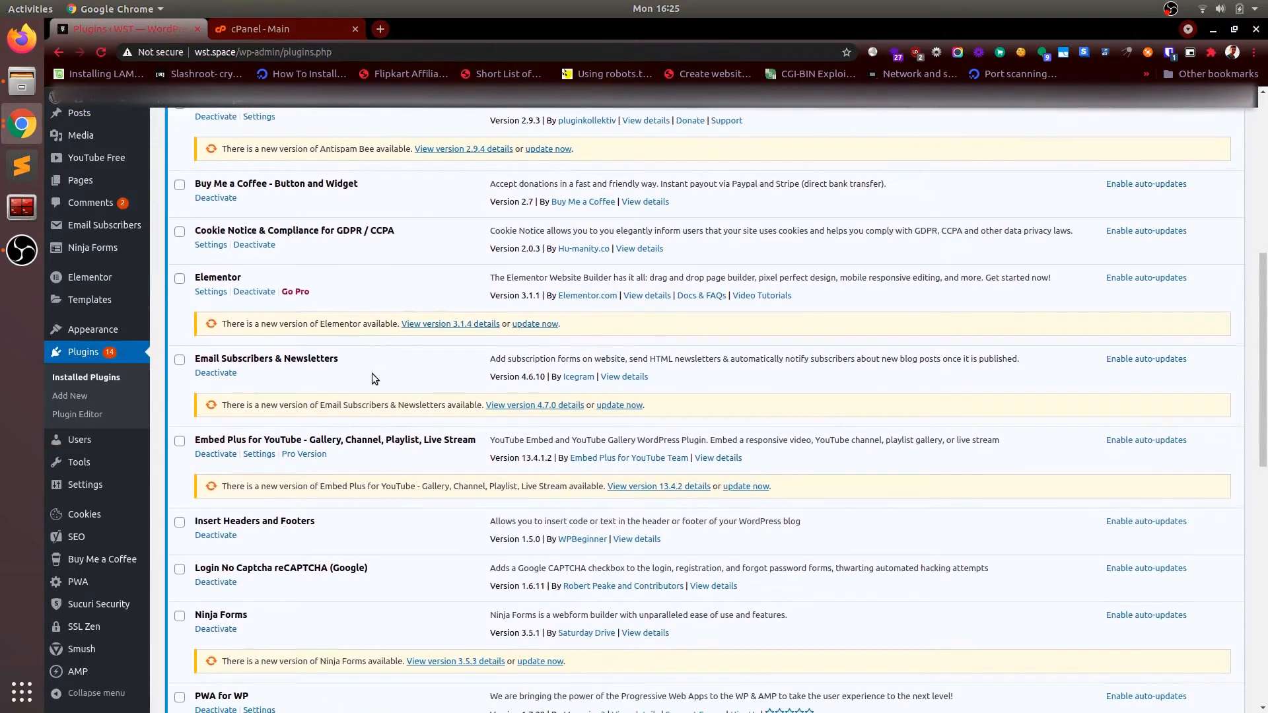
scroll(371, 373, "down", 2)
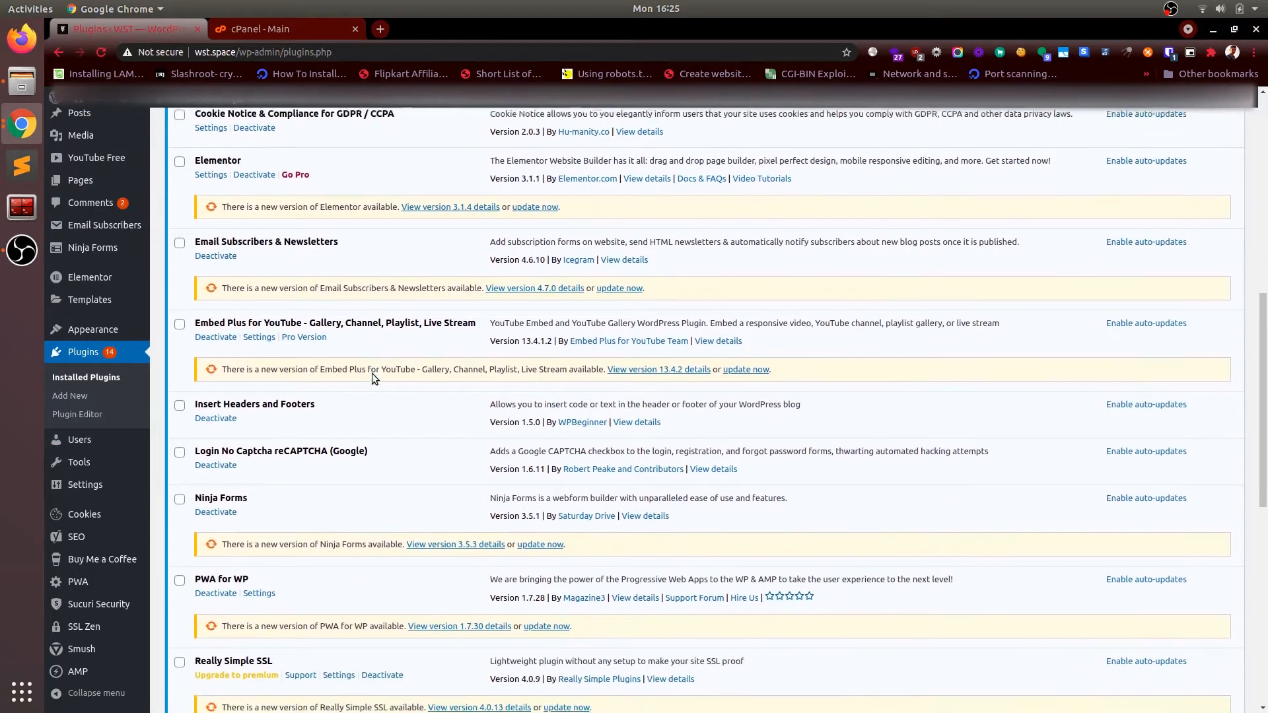
scroll(371, 374, "down", 5)
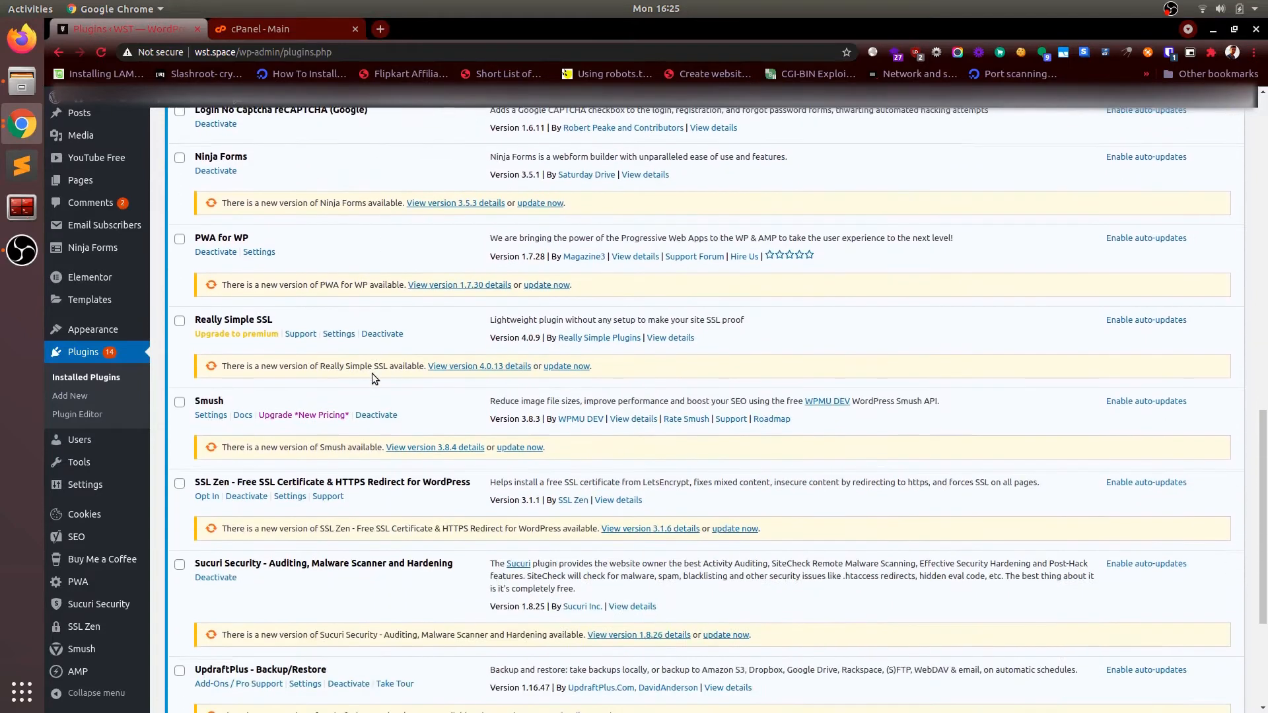
scroll(371, 373, "down", 1)
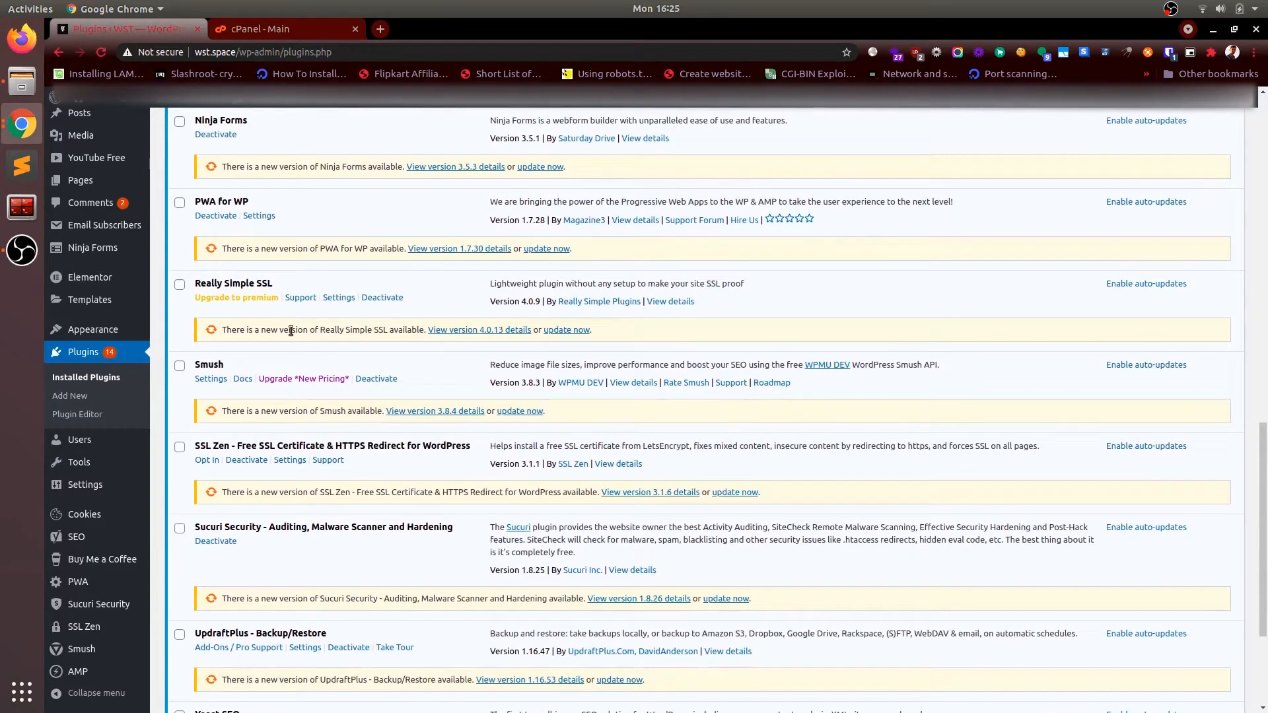
scroll(273, 322, "down", 2)
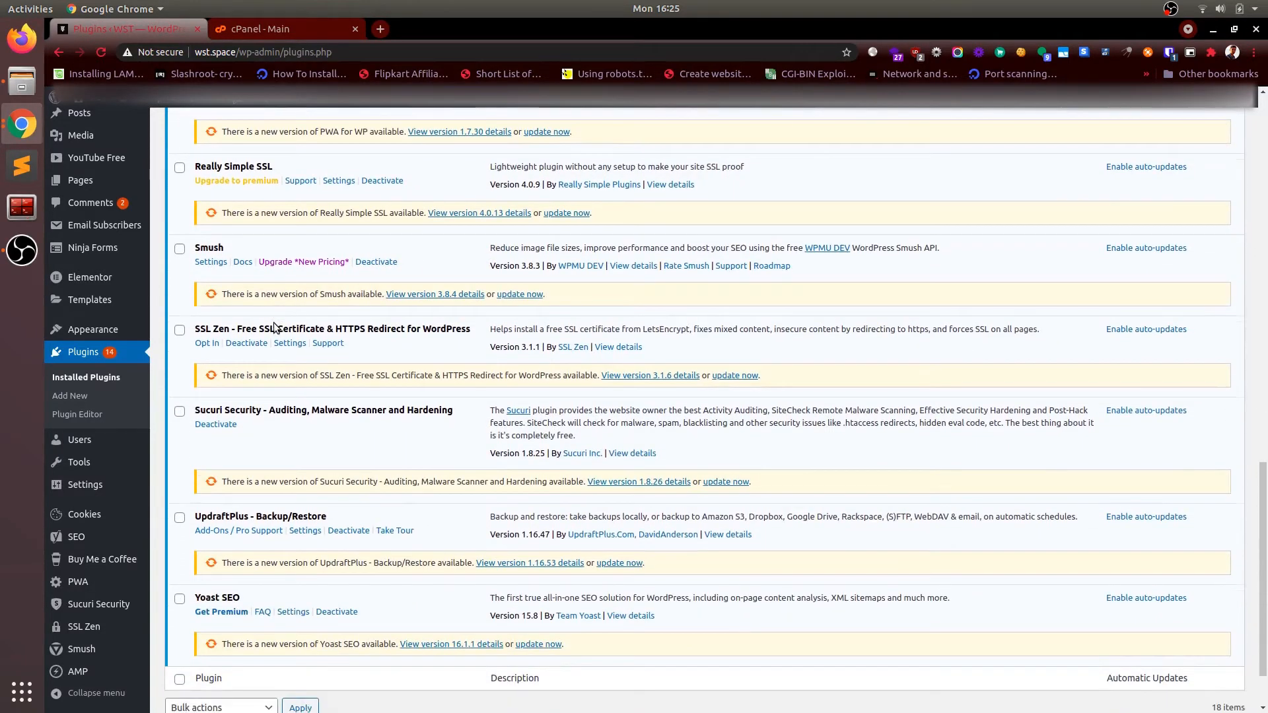
double_click(203, 330)
double_click(200, 330)
left_click(302, 330)
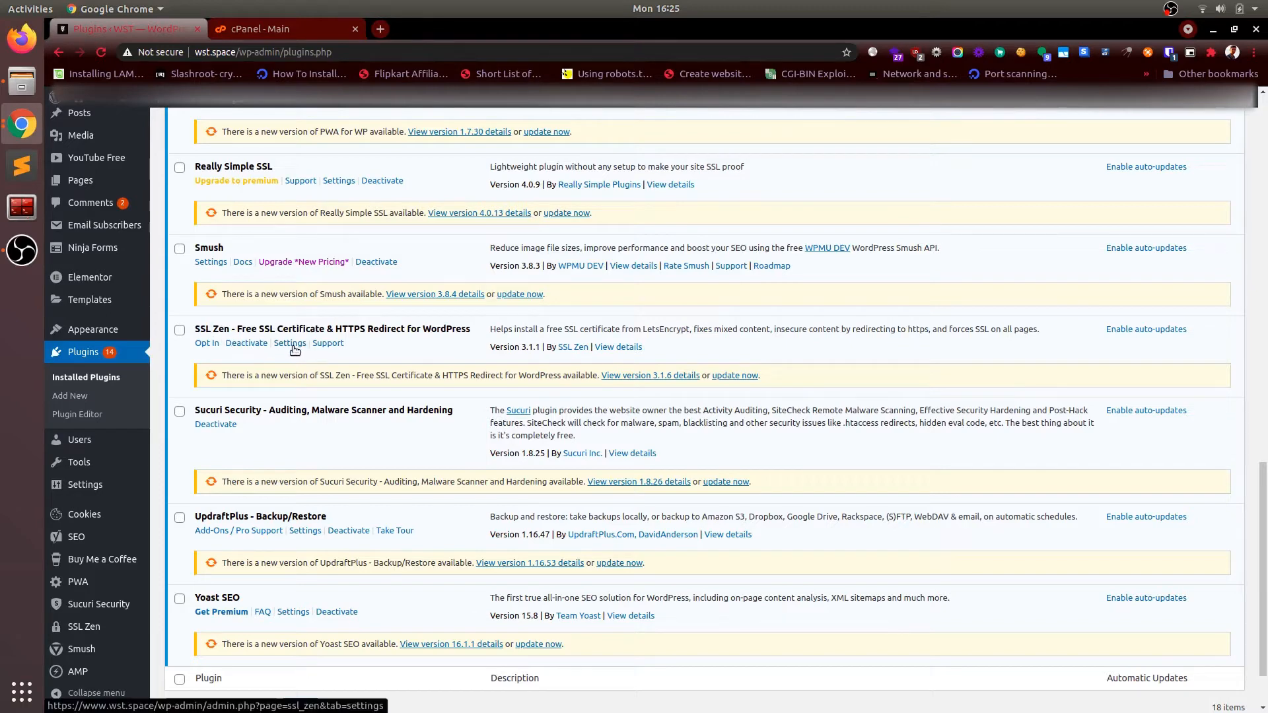
scroll(79, 462, "down", 2)
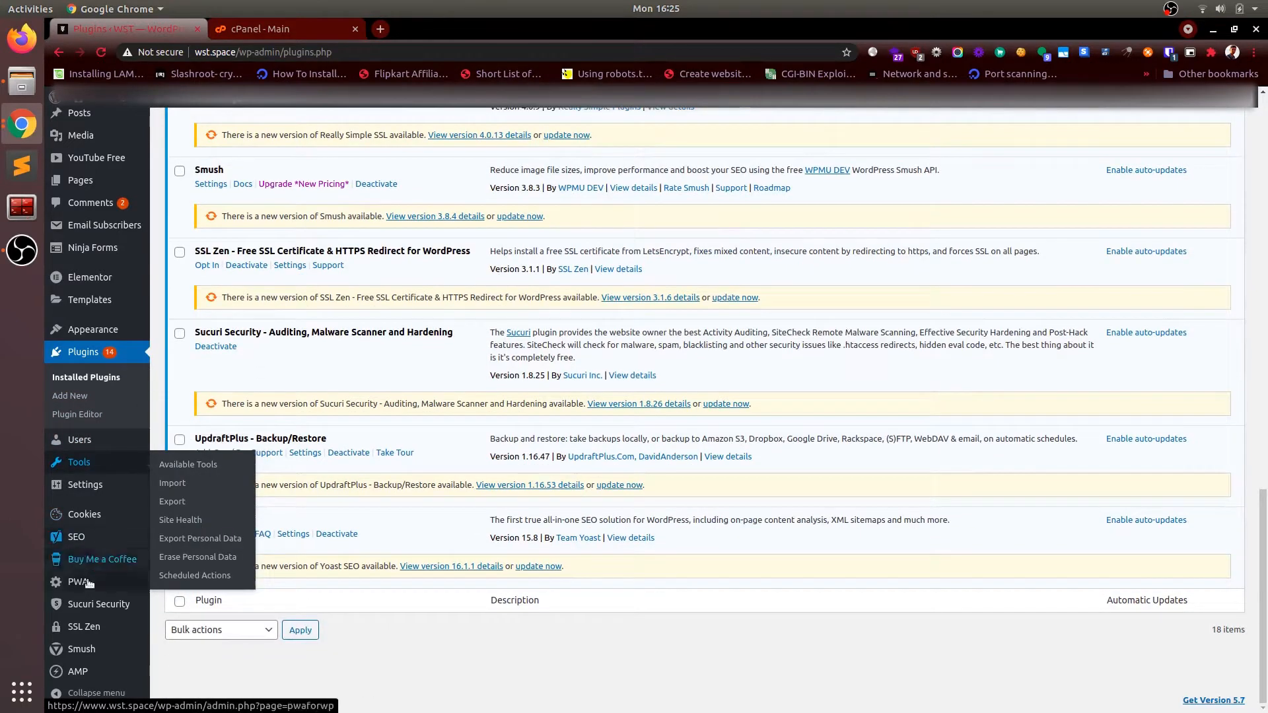
Step: Open SSL Zen's settings and choose Renew Certificate for the certificate that expired 7 days ago
mouse_move(90, 634)
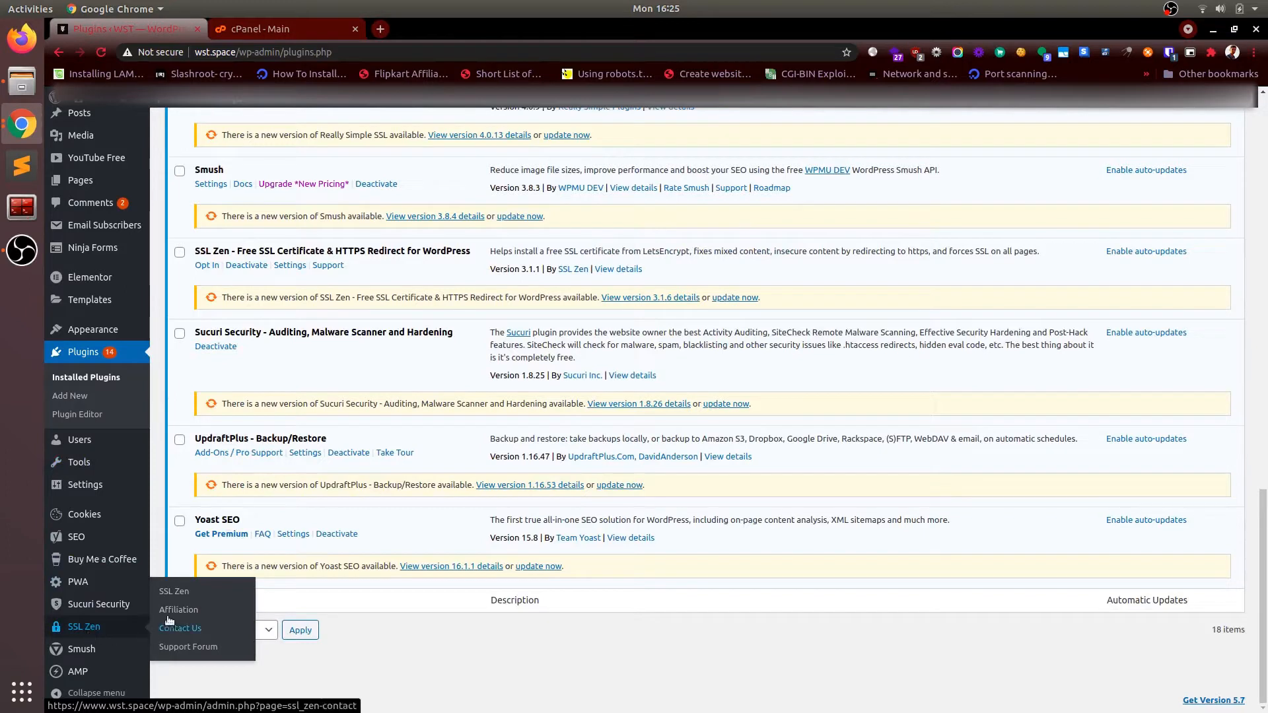
left_click(173, 592)
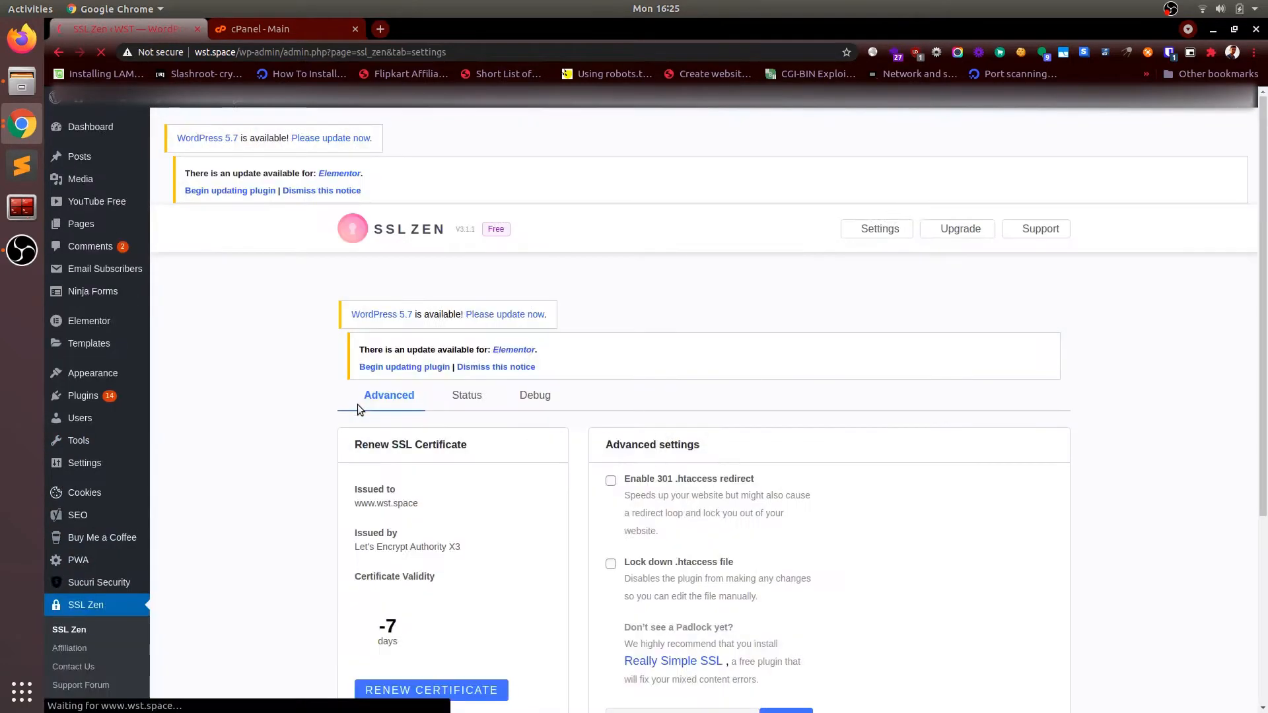
scroll(457, 472, "down", 1)
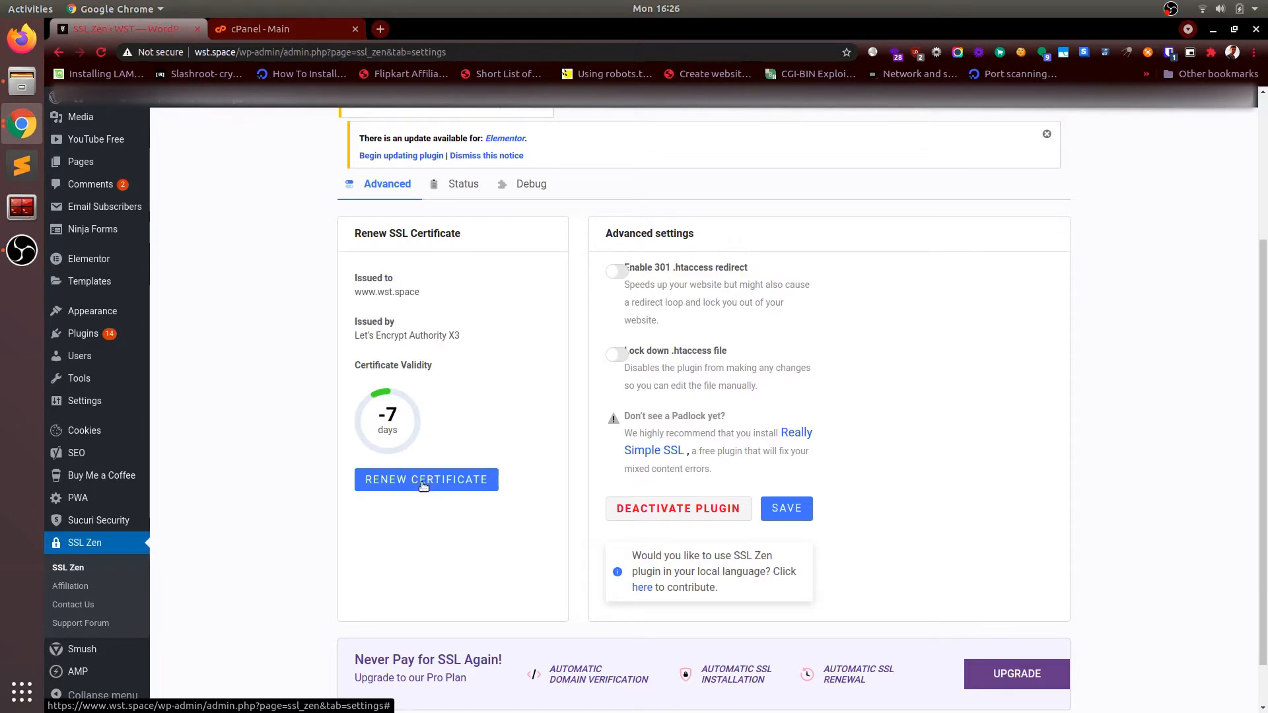
left_click(423, 482)
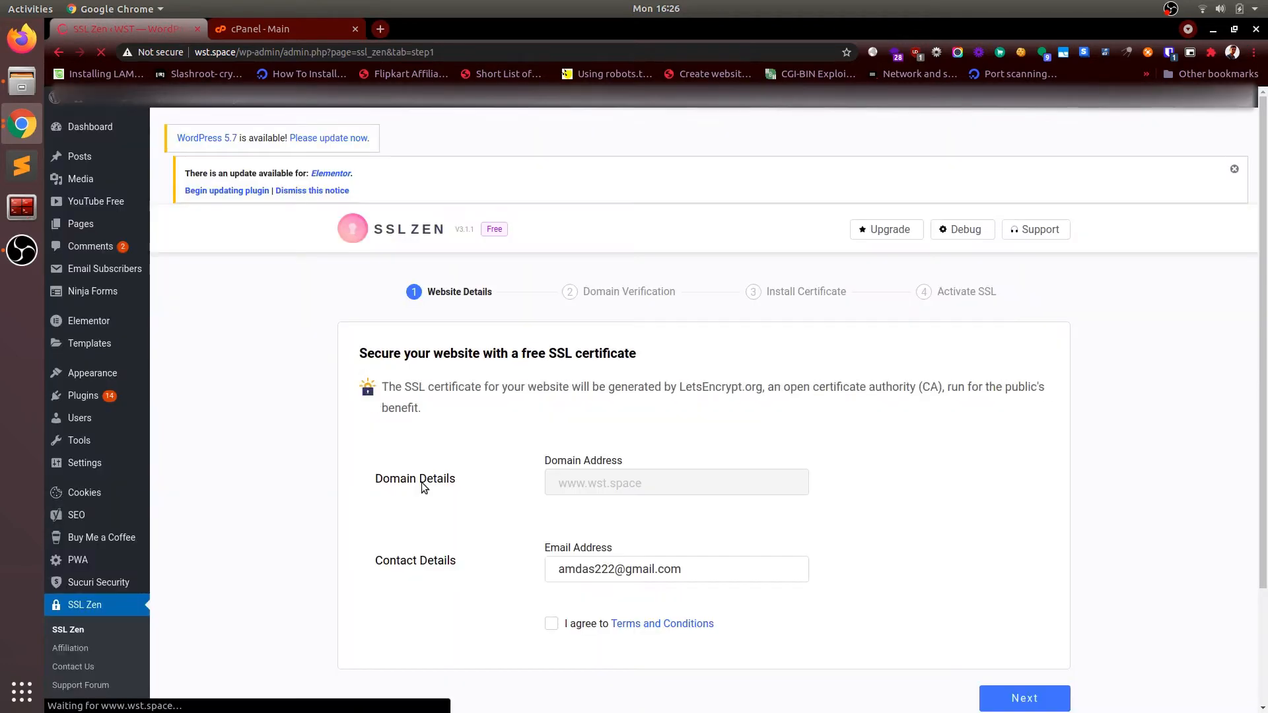
Step: Agree to SSL Zen's Terms and Conditions and advance the wizard to the Install Certificate step
scroll(421, 482, "down", 2)
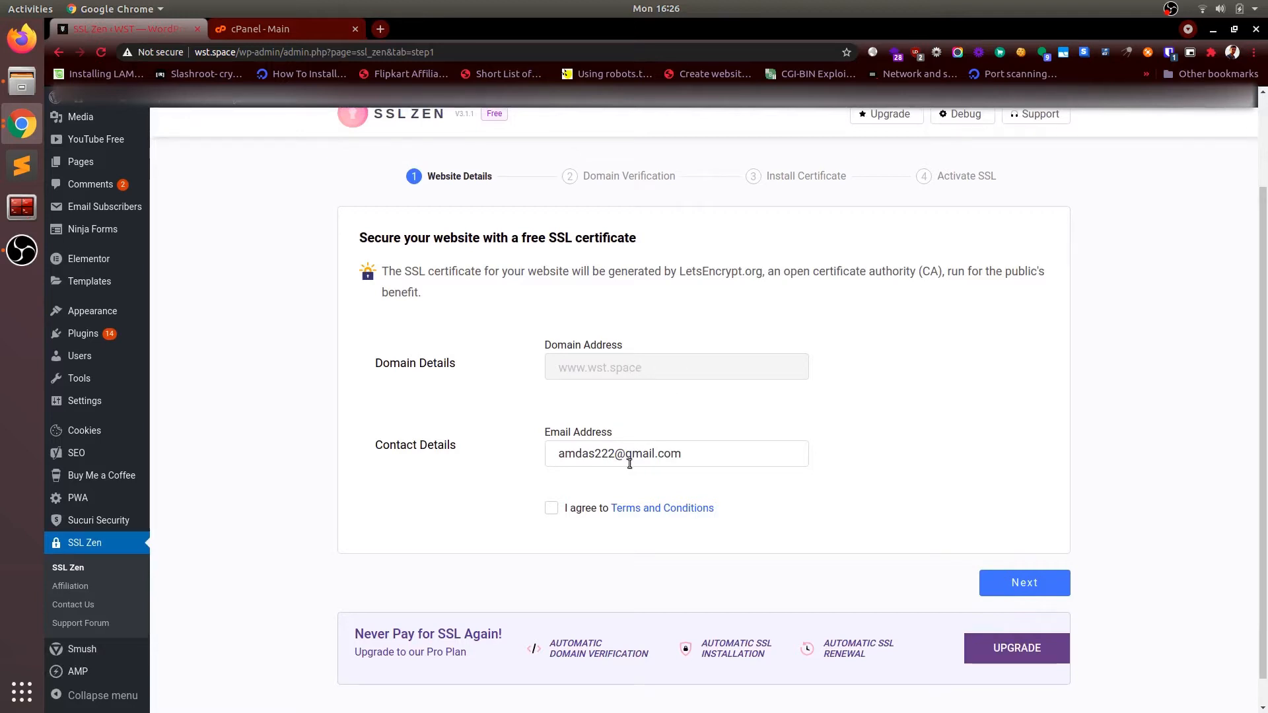
scroll(631, 462, "down", 1)
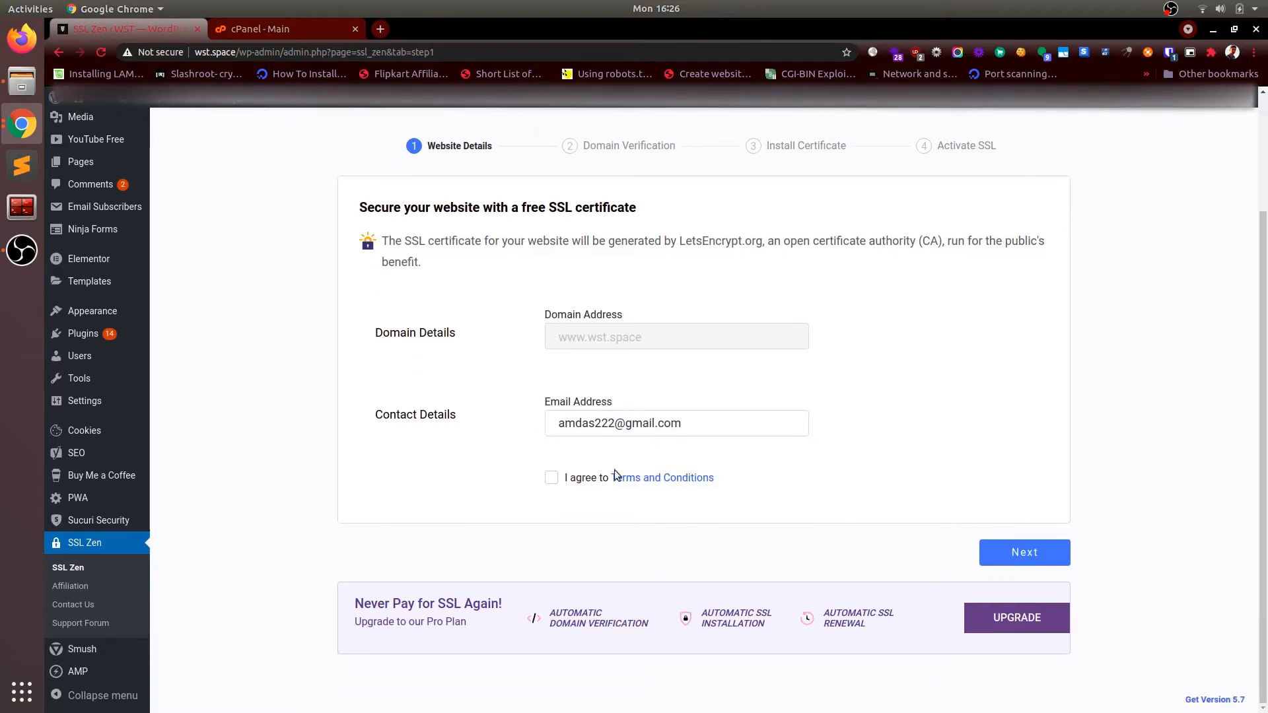
left_click(551, 478)
left_click(1025, 560)
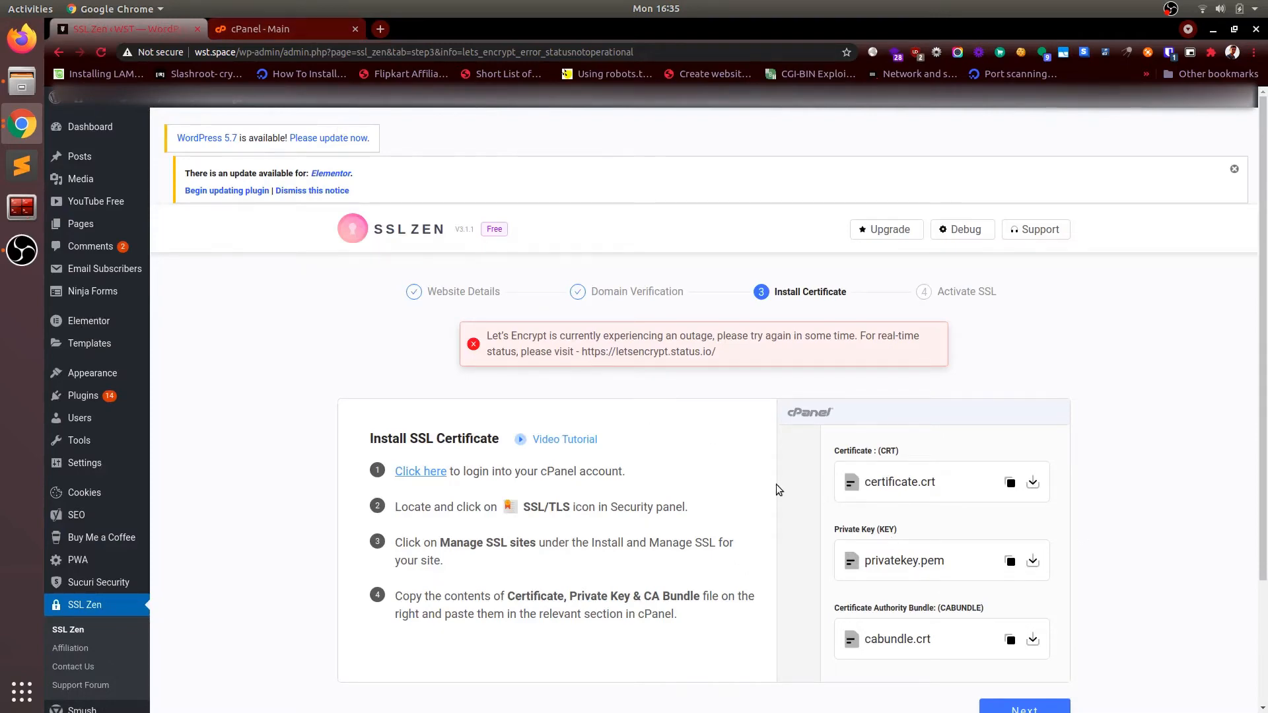
Step: Copy the certificate.crt contents from SSL Zen's viewer and switch to the cPanel main page
scroll(775, 484, "down", 3)
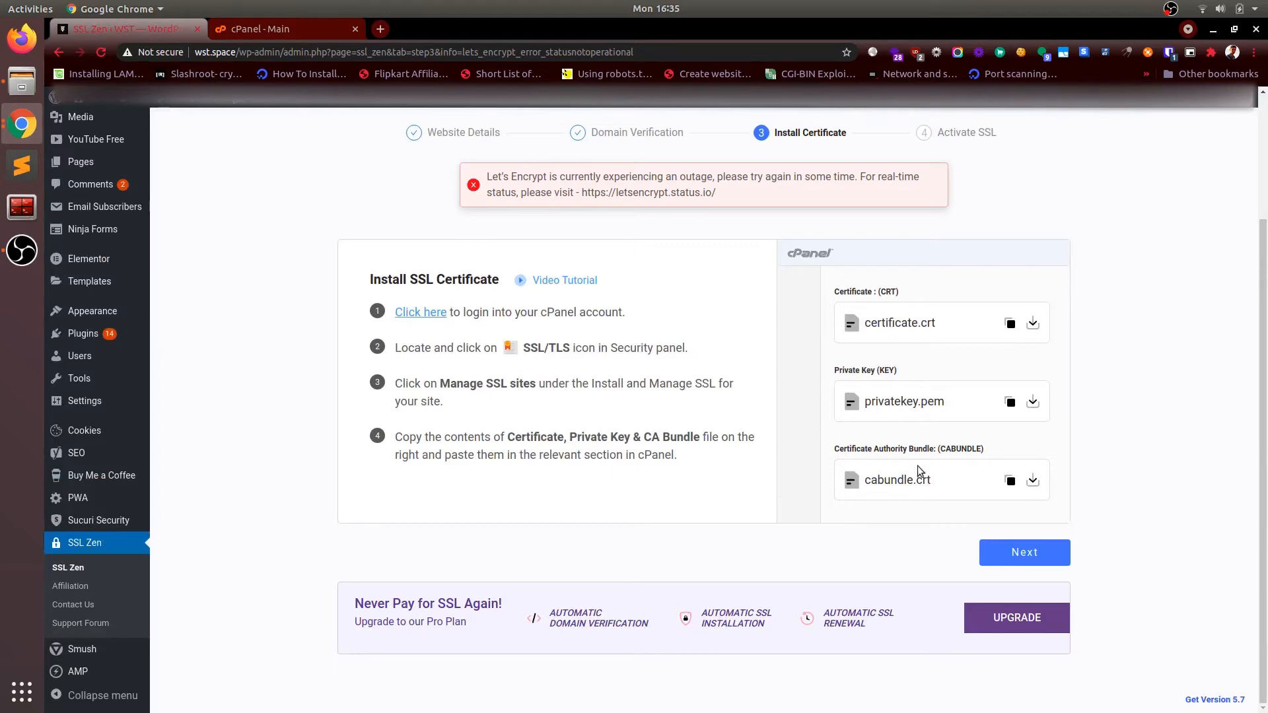
left_click(1007, 332)
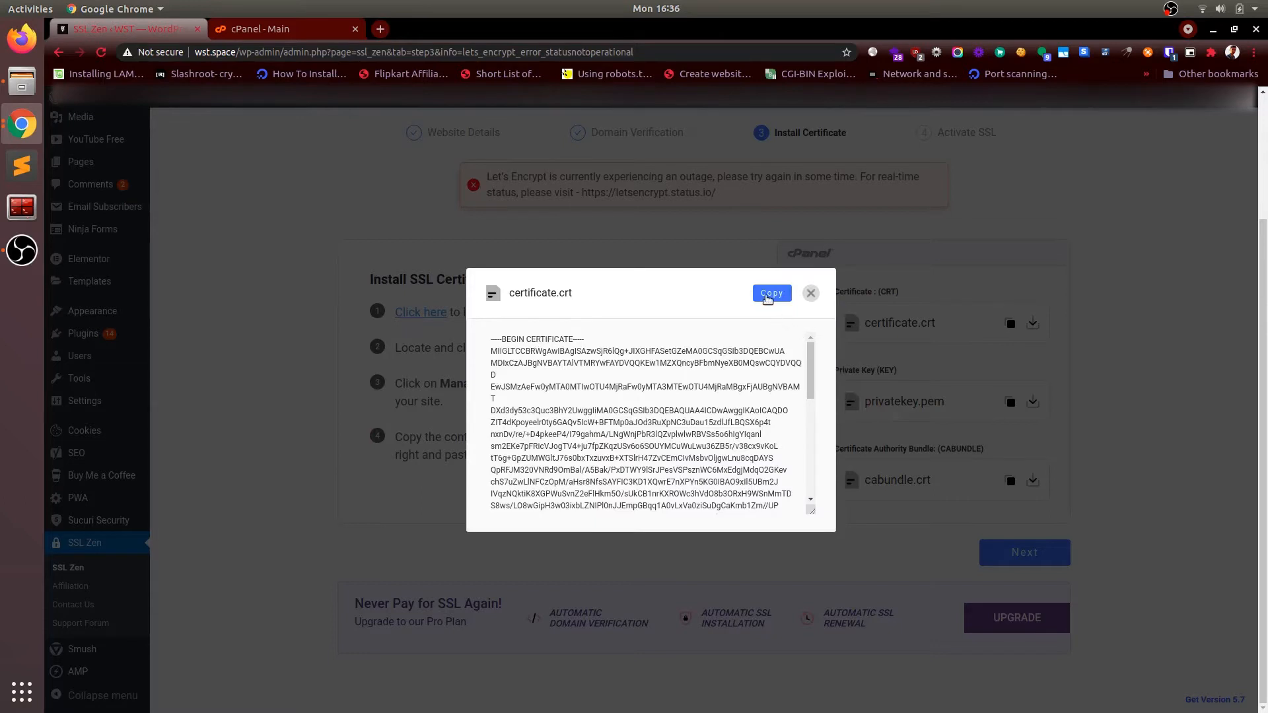
left_click(769, 294)
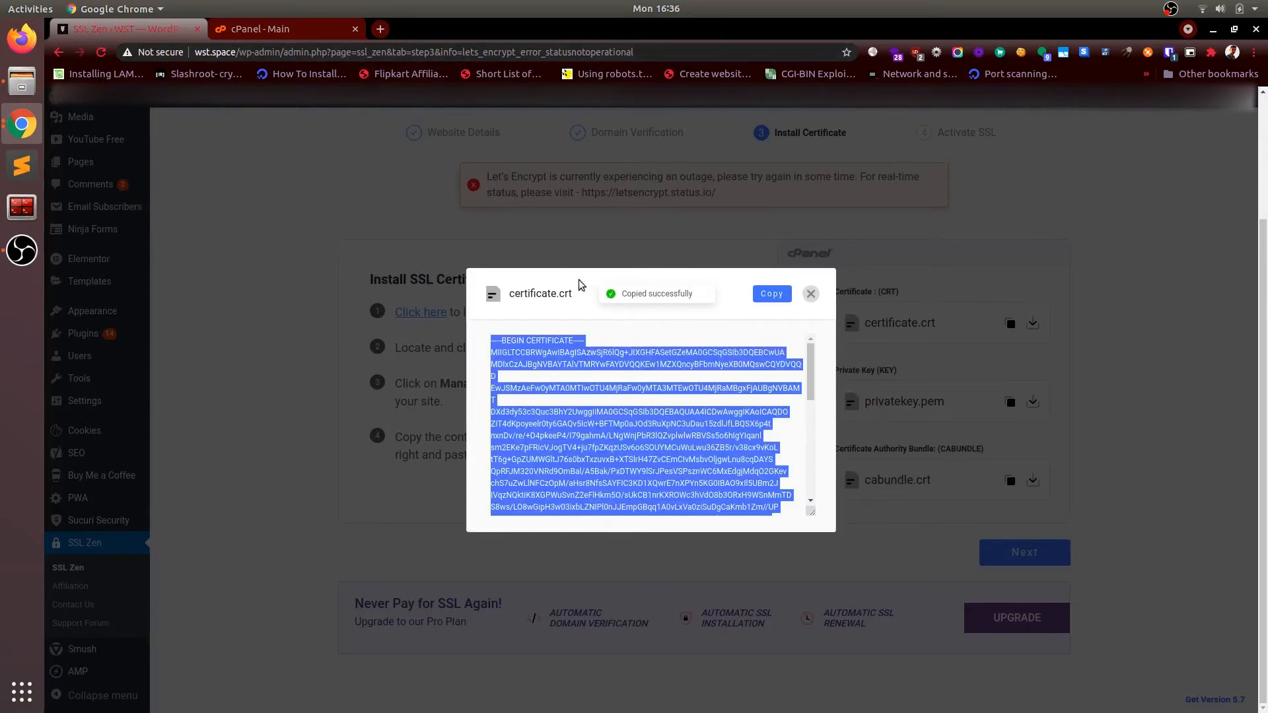
left_click(763, 301)
left_click(297, 33)
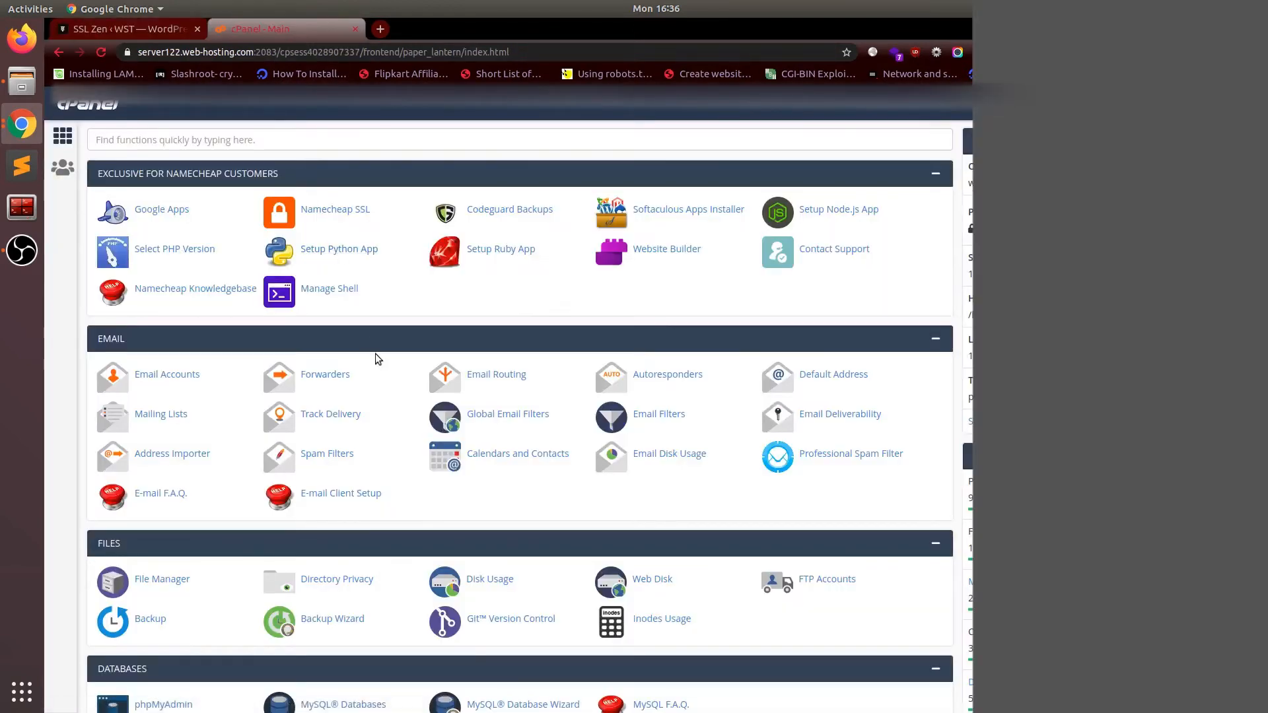
Step: Go to cPanel's SSL/TLS section under Security and open Manage SSL sites
scroll(375, 354, "down", 15)
scroll(375, 354, "up", 15)
scroll(375, 354, "down", 12)
scroll(375, 354, "up", 11)
scroll(375, 354, "down", 11)
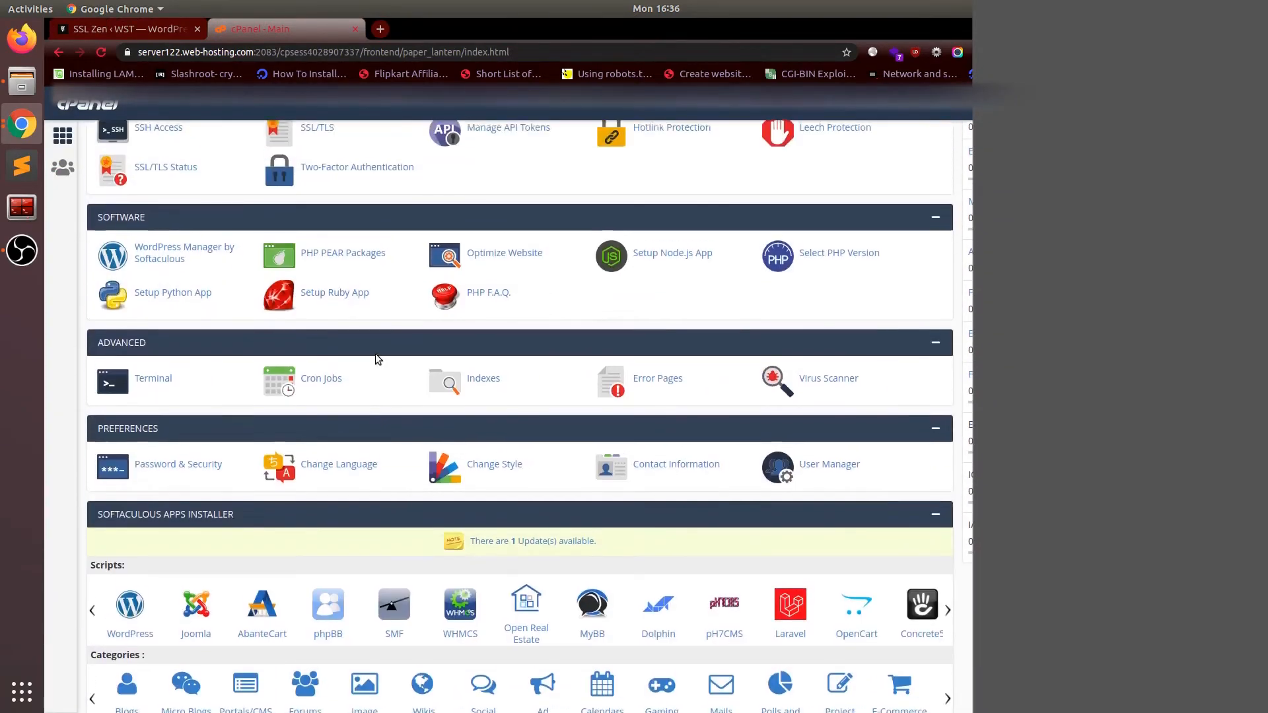
scroll(375, 354, "up", 2)
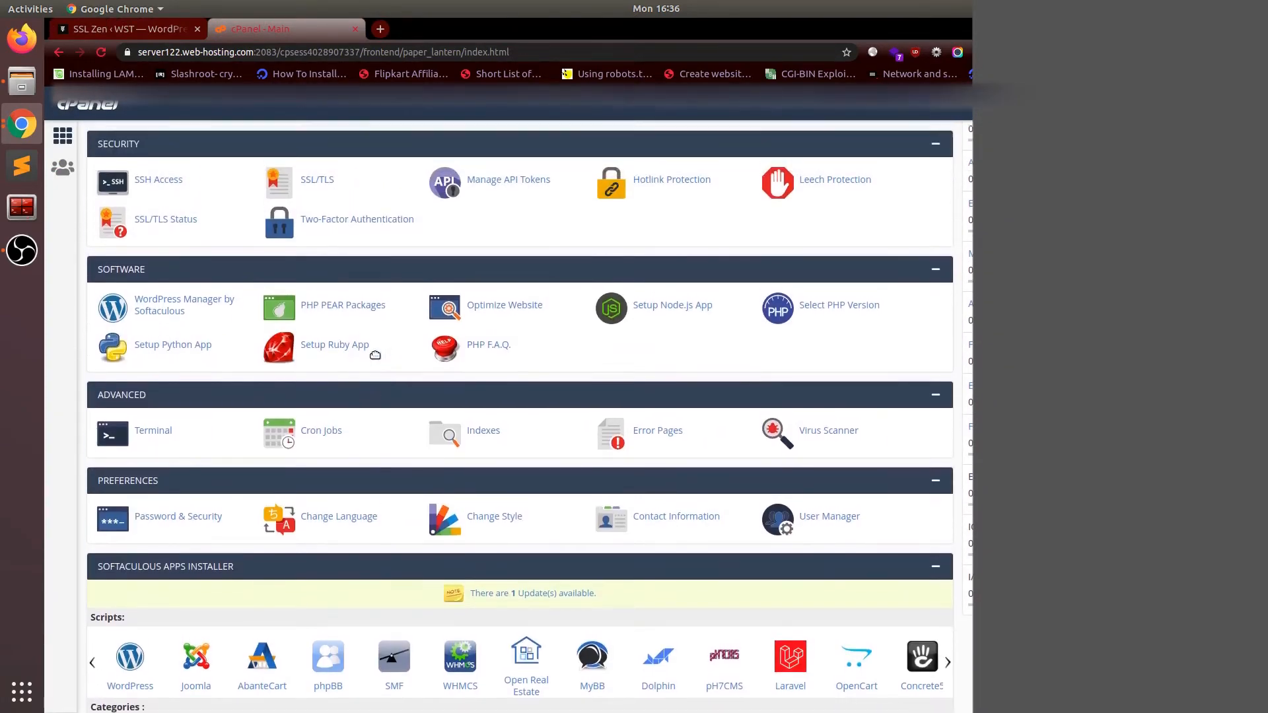
scroll(219, 204, "up", 2)
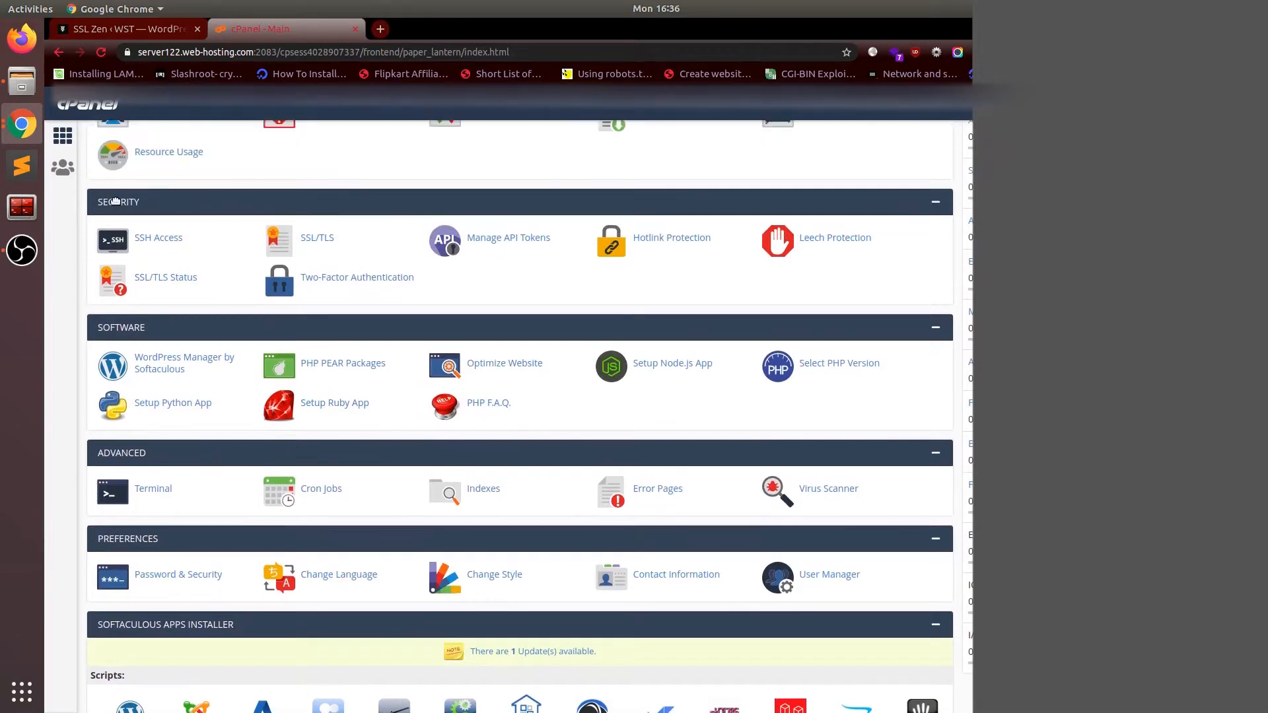
left_click(314, 246)
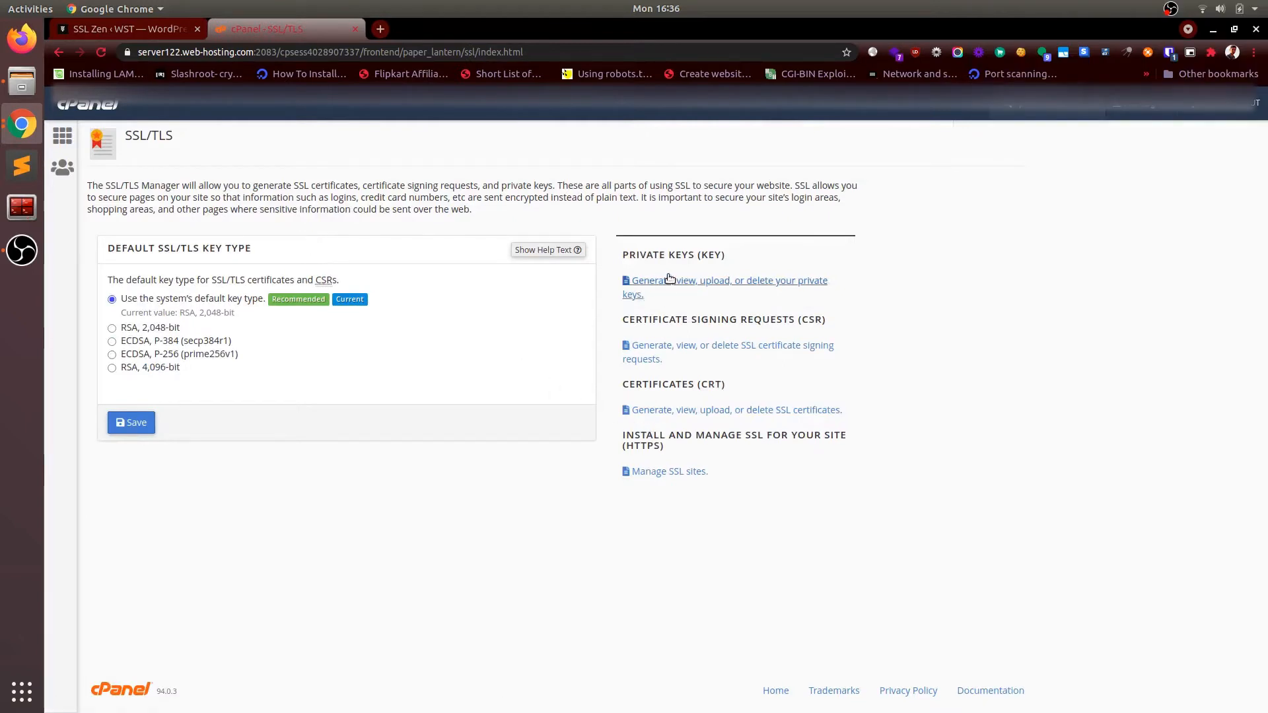
left_click(674, 477)
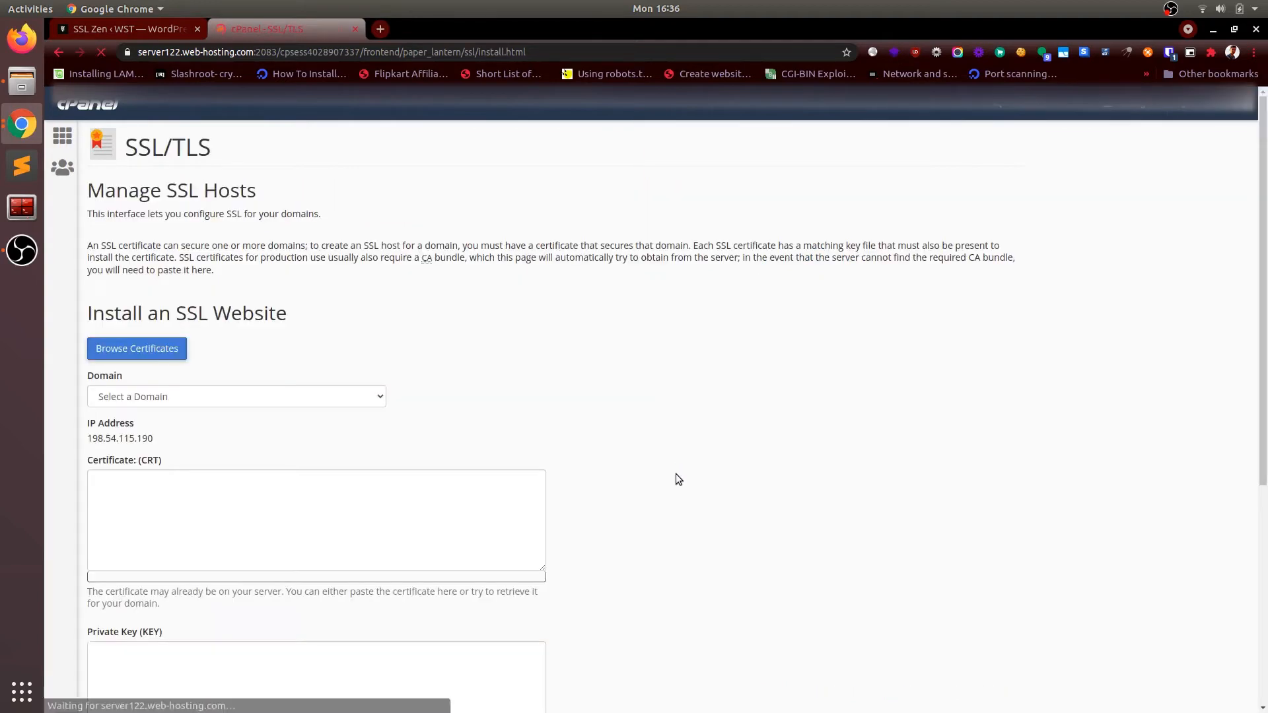
Step: Paste the copied certificate.crt into the Certificate (CRT) box and select wst.space as the domain
scroll(412, 459, "down", 9)
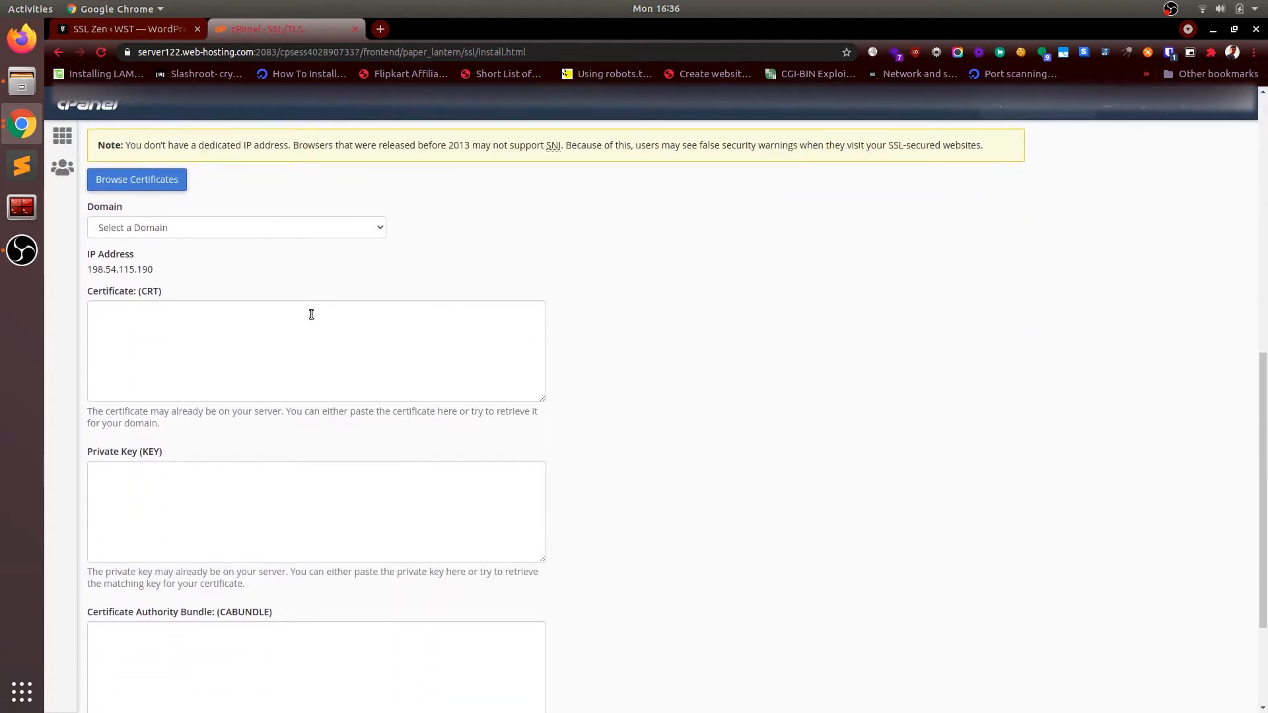
left_click(162, 31)
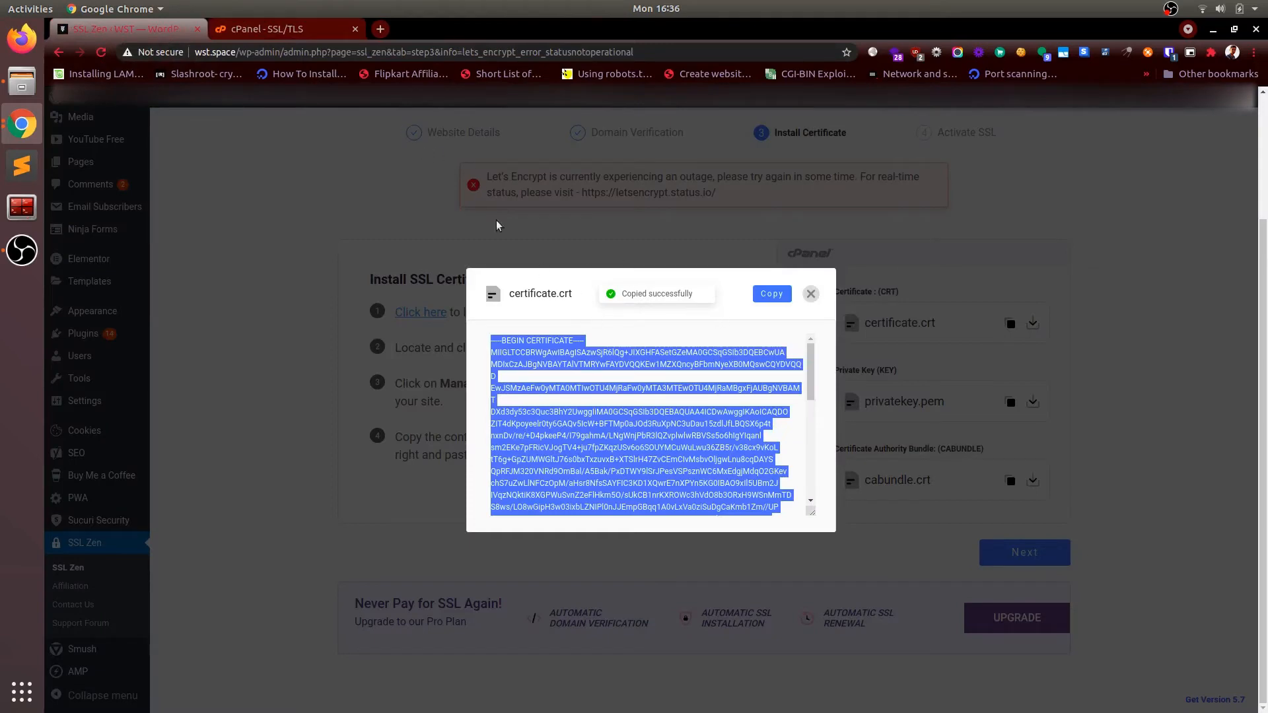
left_click(323, 30)
left_click(164, 337)
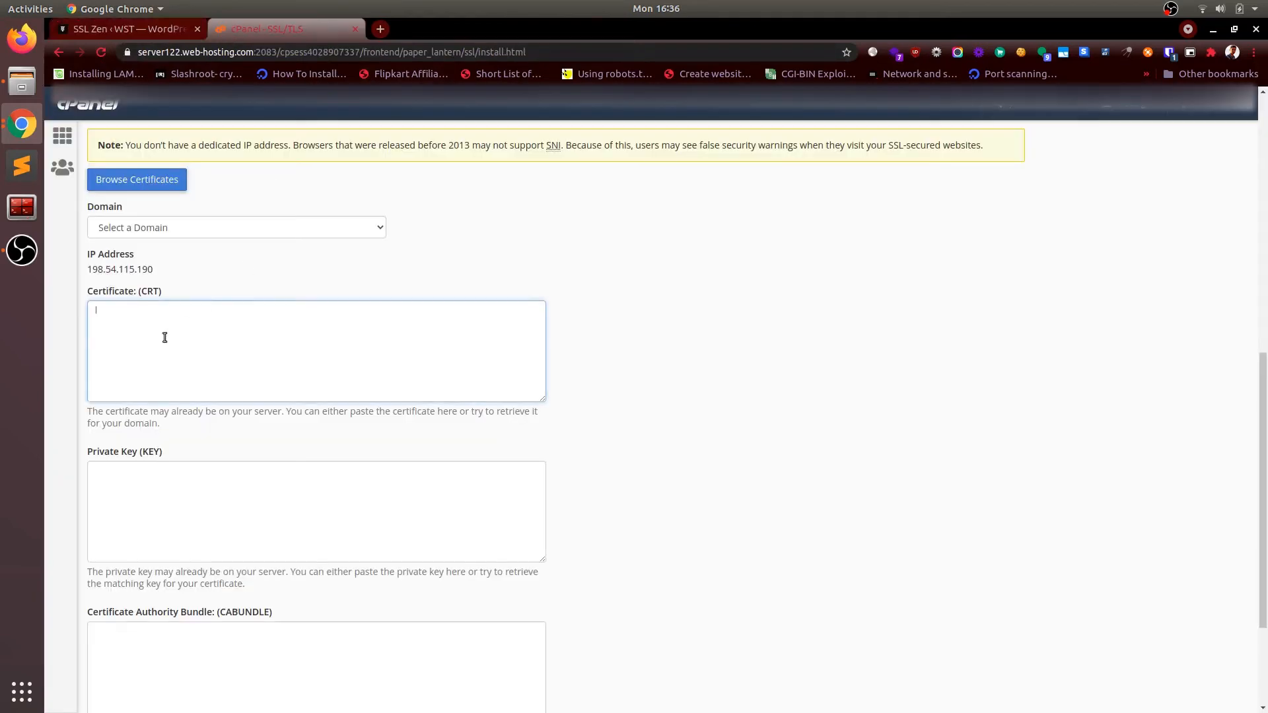
key("ctrl+v")
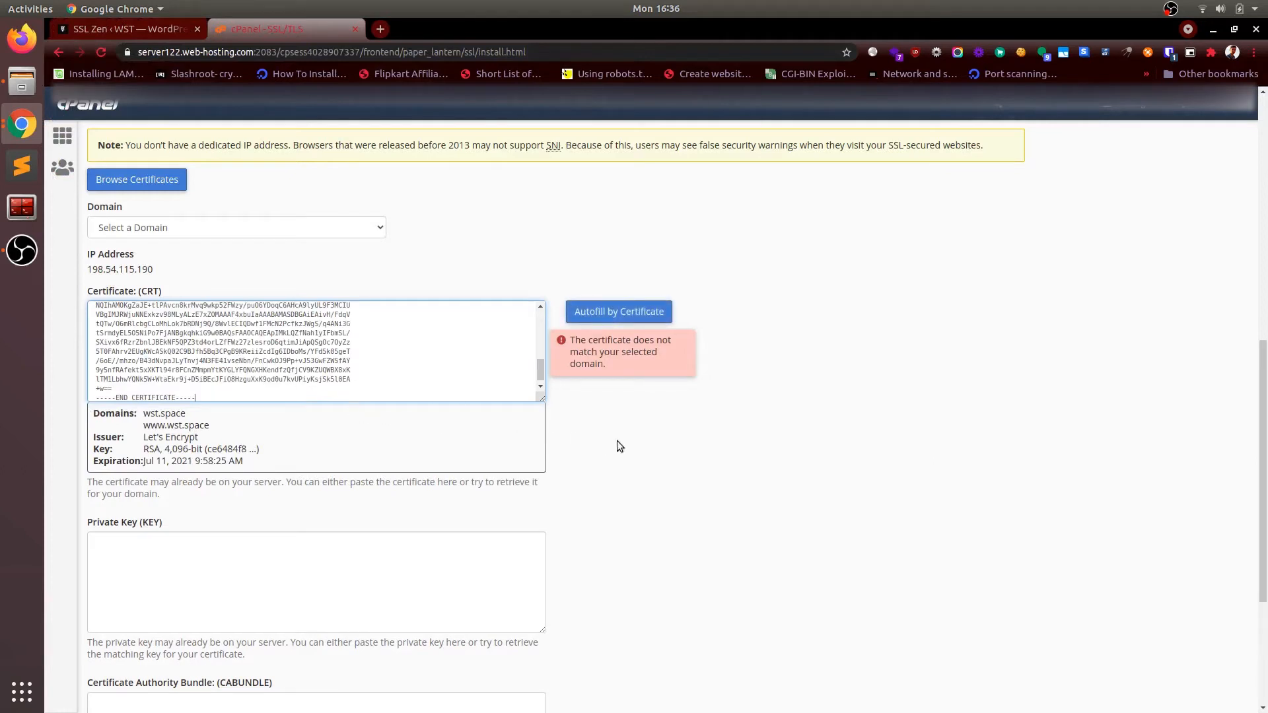
left_click(297, 226)
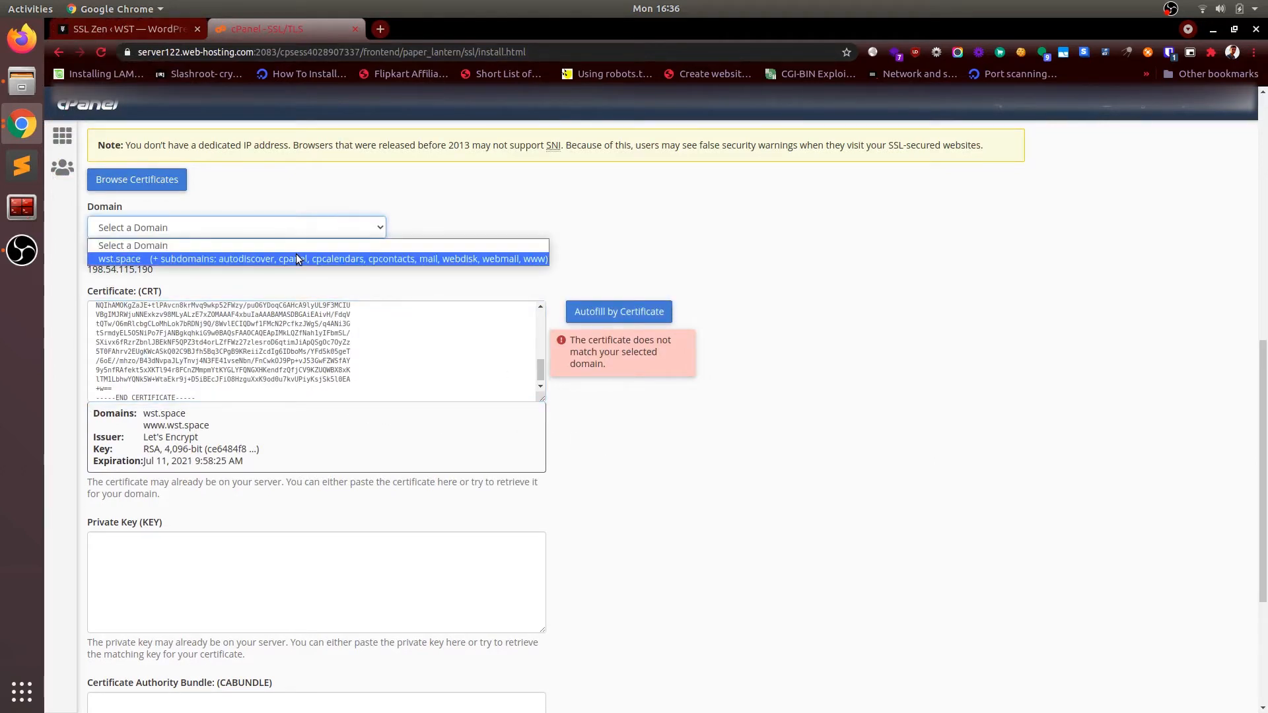
left_click(297, 259)
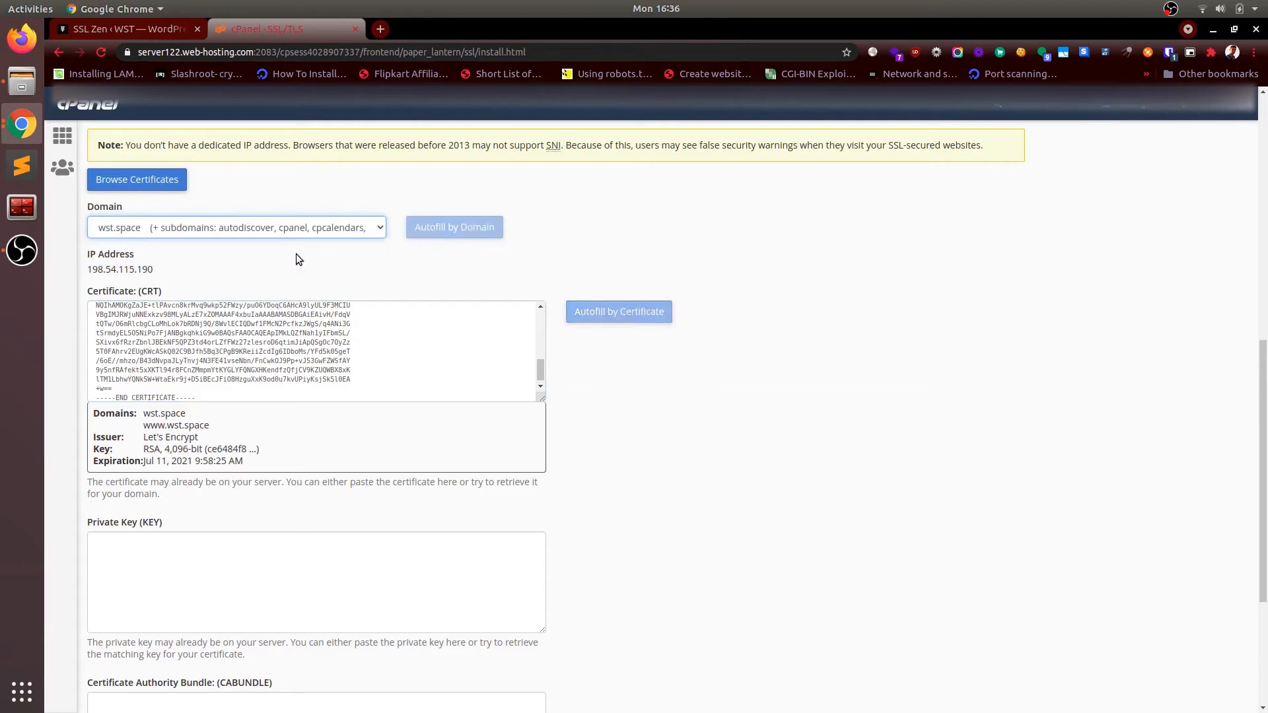
left_click(351, 379)
scroll(397, 416, "down", 3)
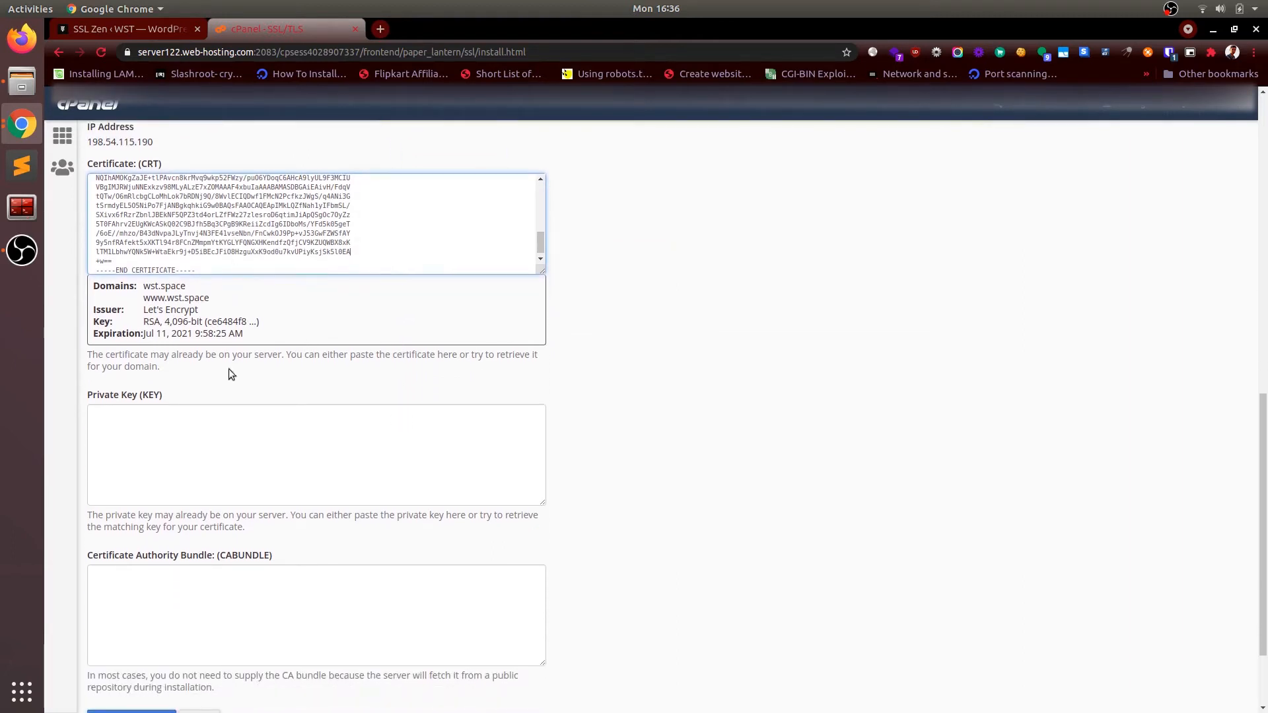
left_click(232, 431)
Step: Close SSL Zen's certificate viewer and reload the page past the expired-certificate warning
left_click(144, 30)
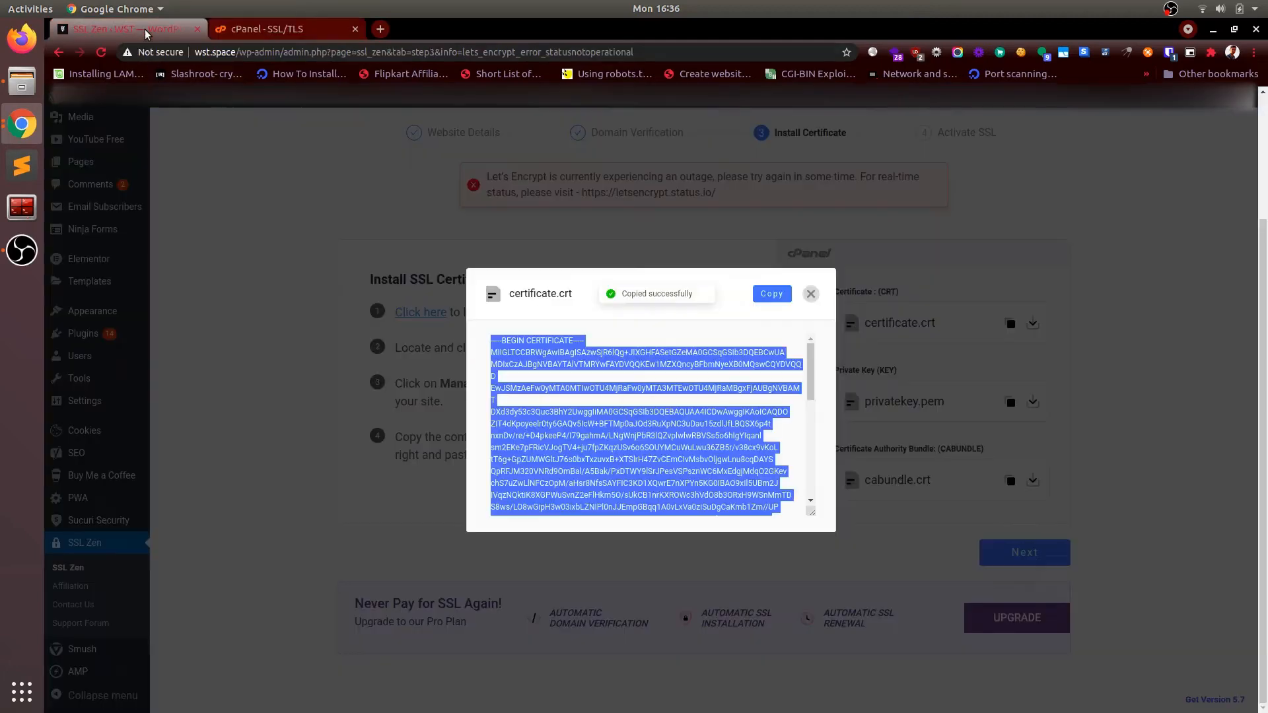
left_click(811, 293)
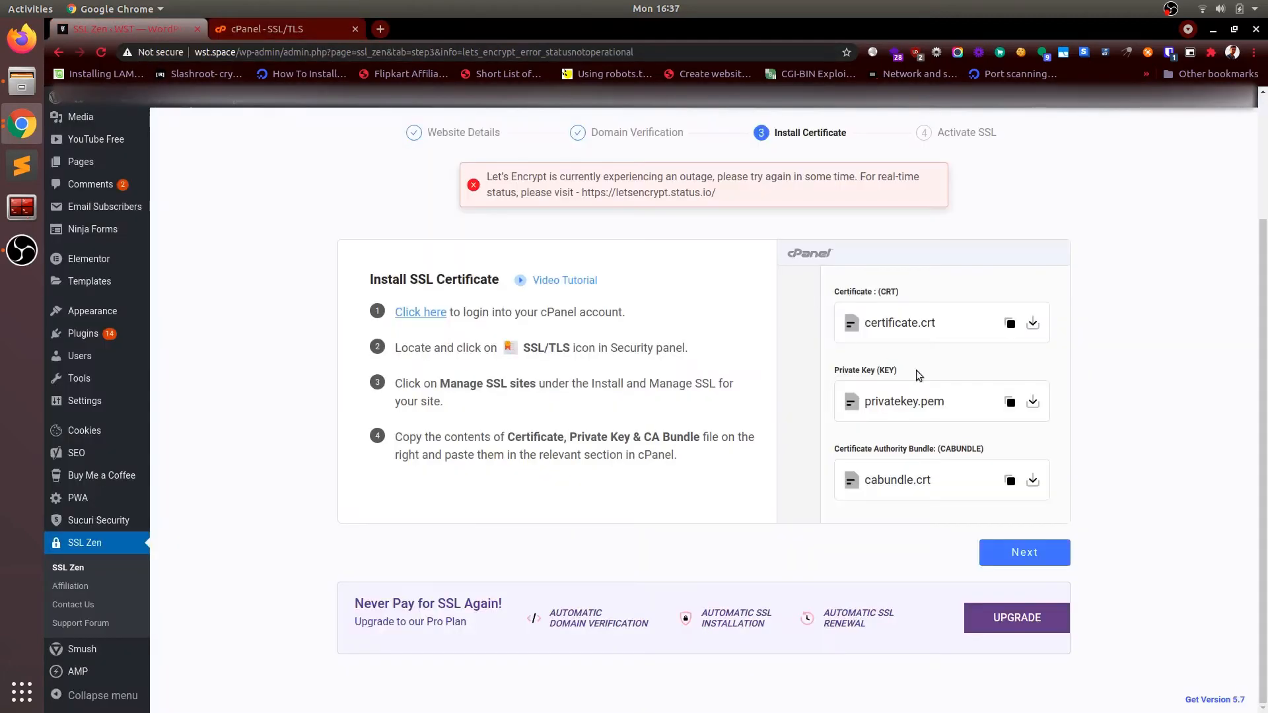
left_click(1009, 403)
left_click(1008, 404)
key("F5")
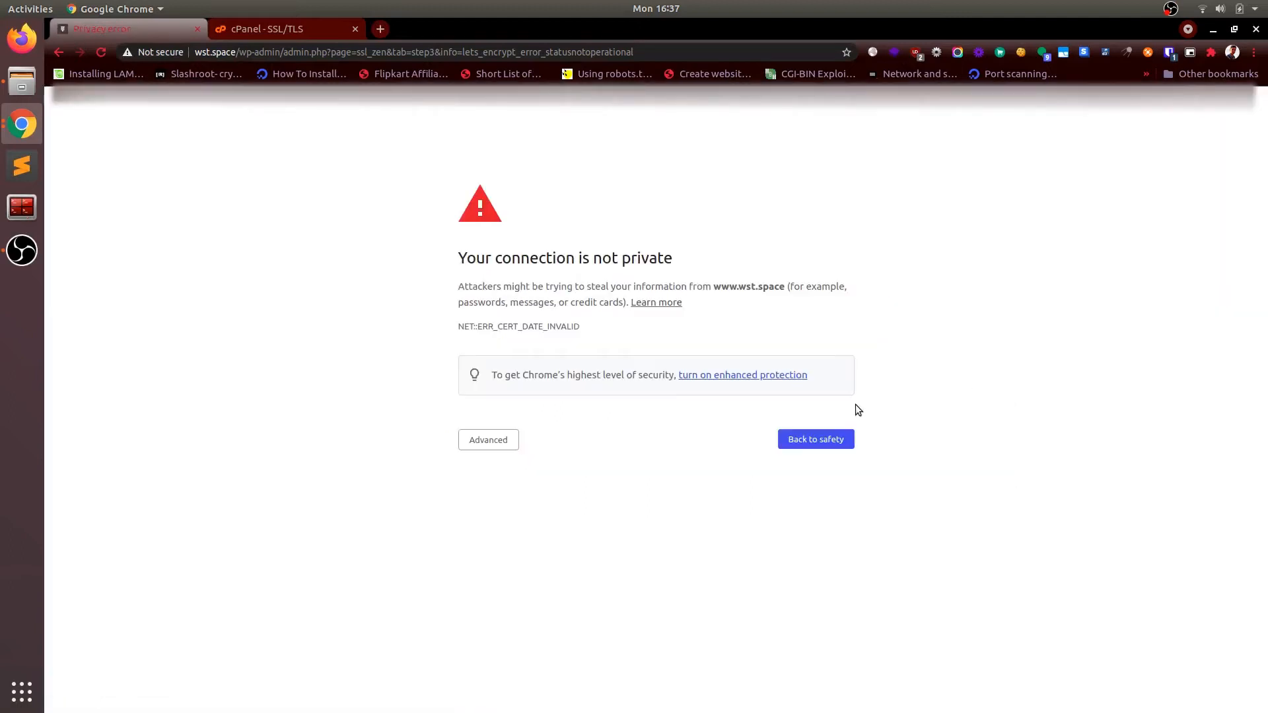
left_click(499, 439)
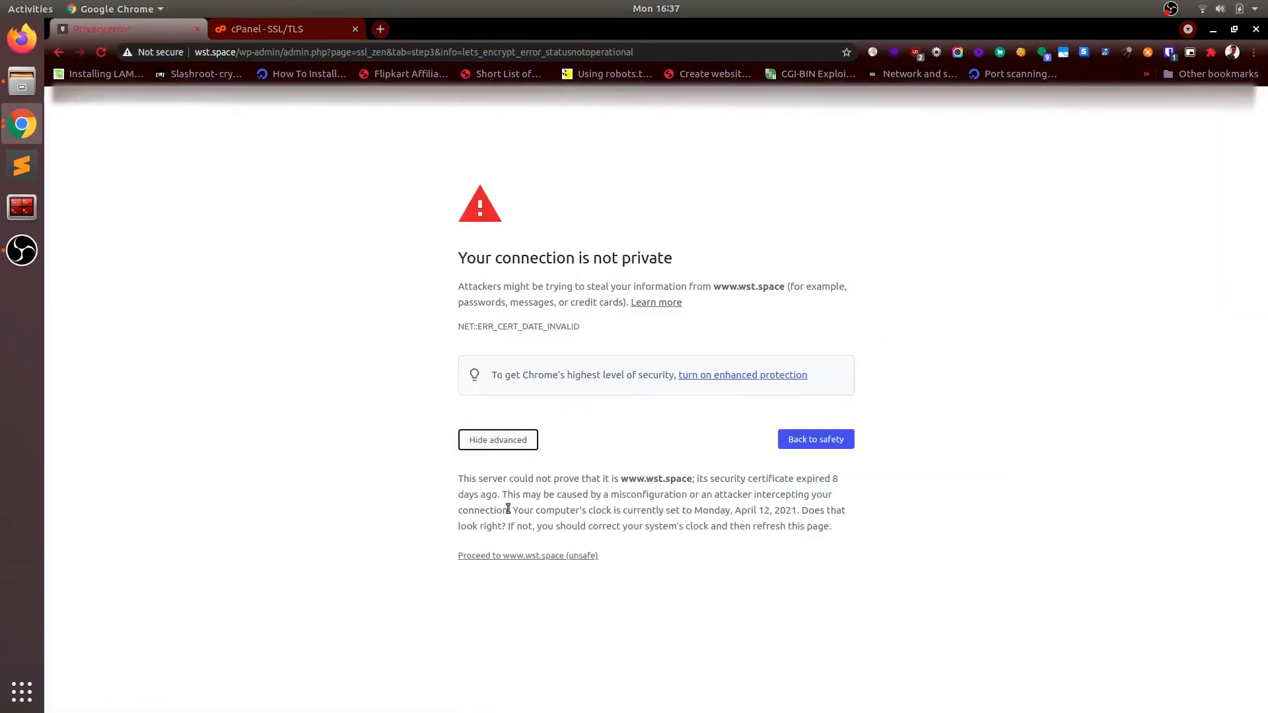
left_click(512, 556)
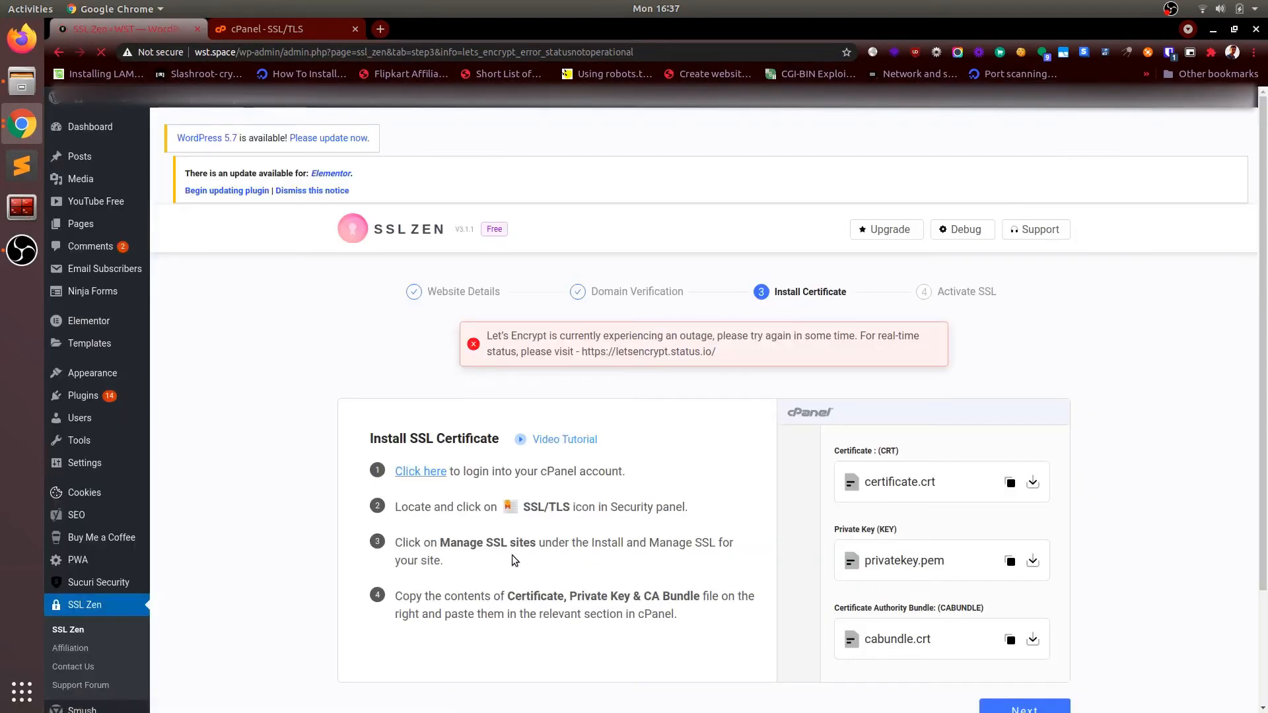
Step: Copy the privatekey.pem contents from SSL Zen and paste them into cPanel's Private Key field
left_click(1010, 562)
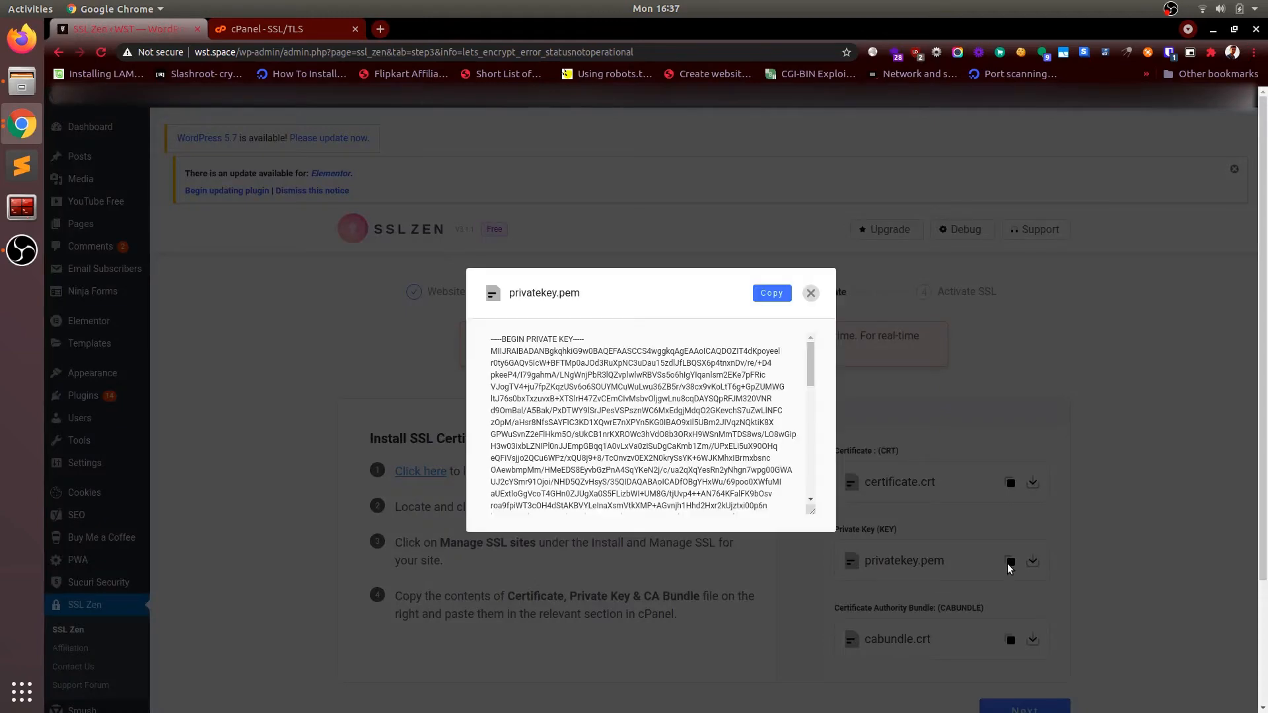
left_click(771, 293)
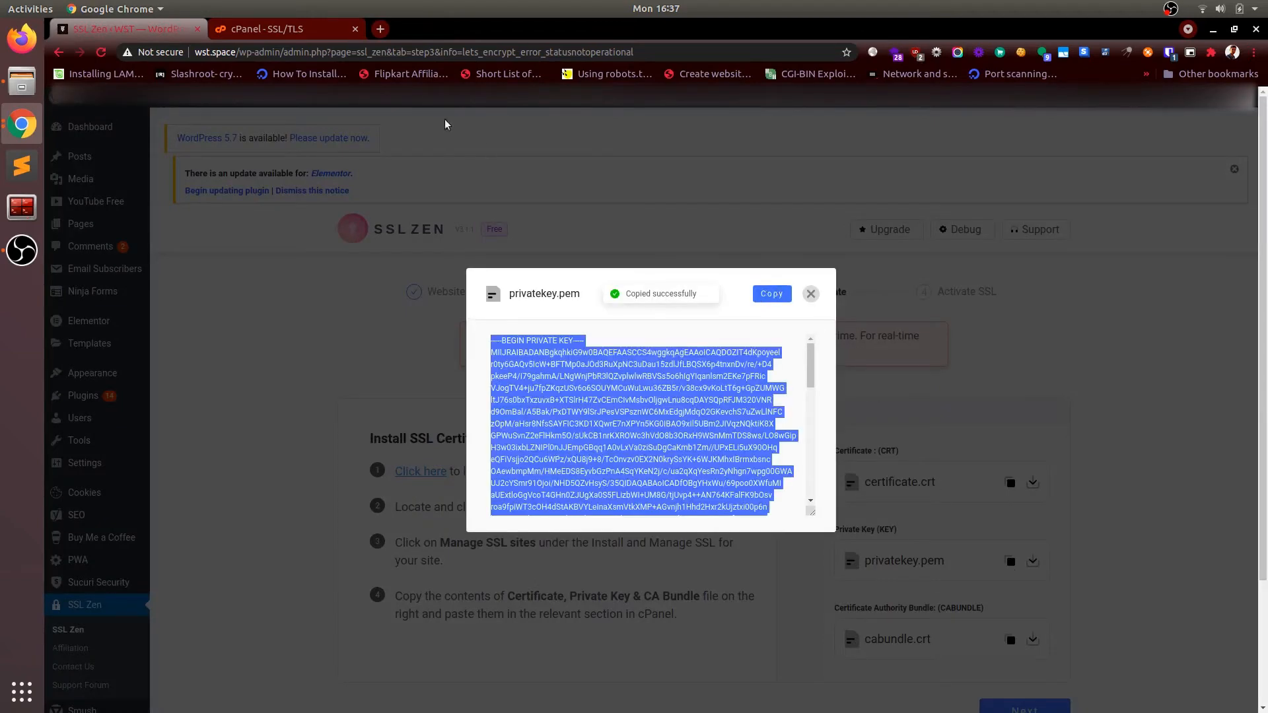
left_click(305, 23)
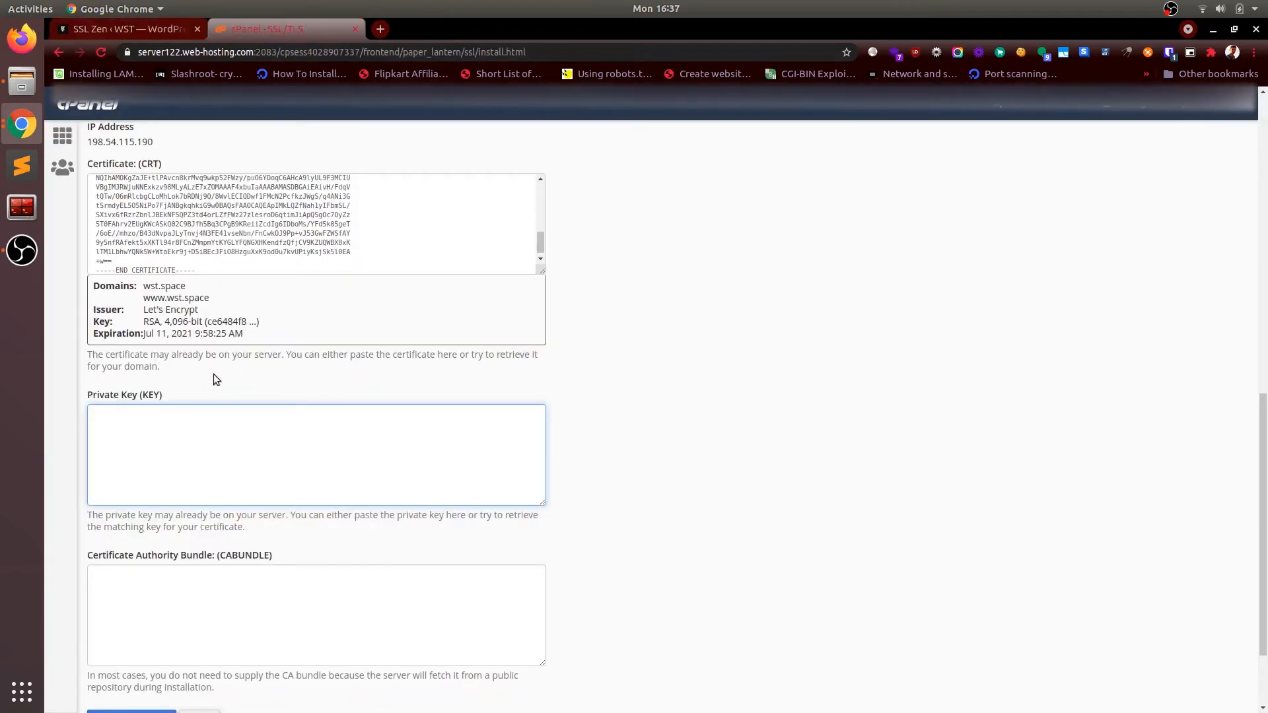
key("ctrl+v")
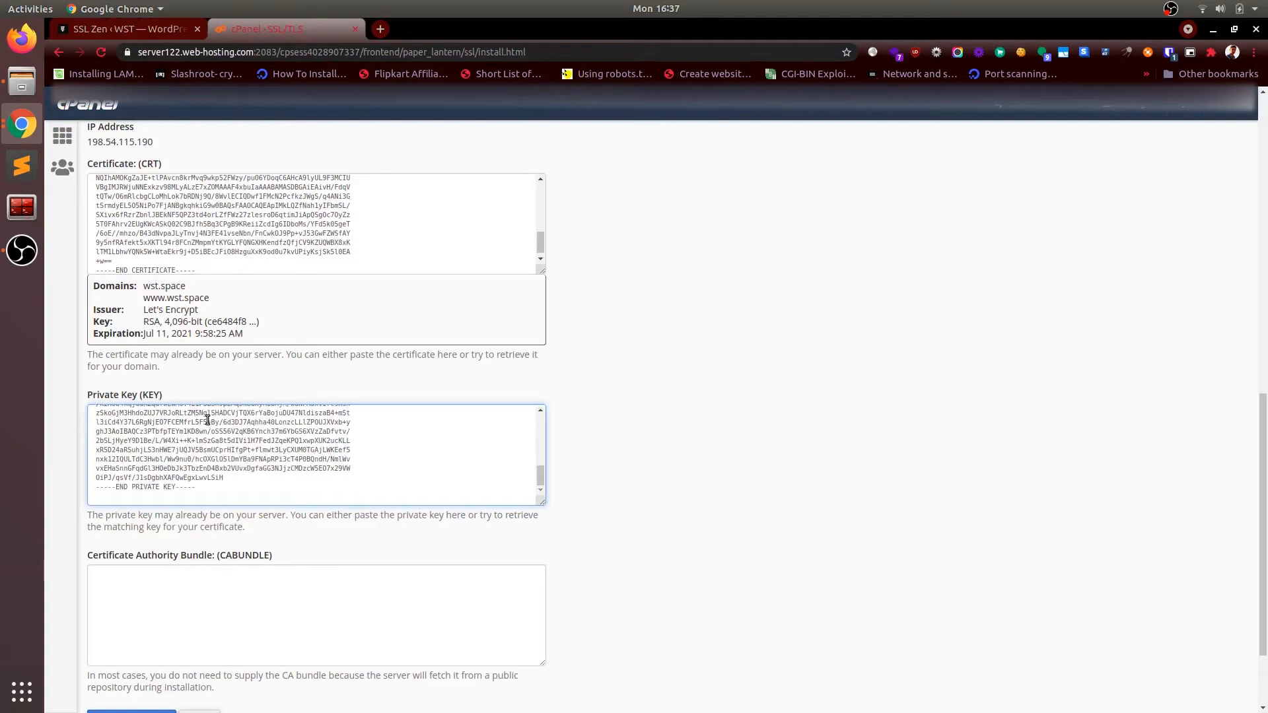
scroll(259, 532, "down", 3)
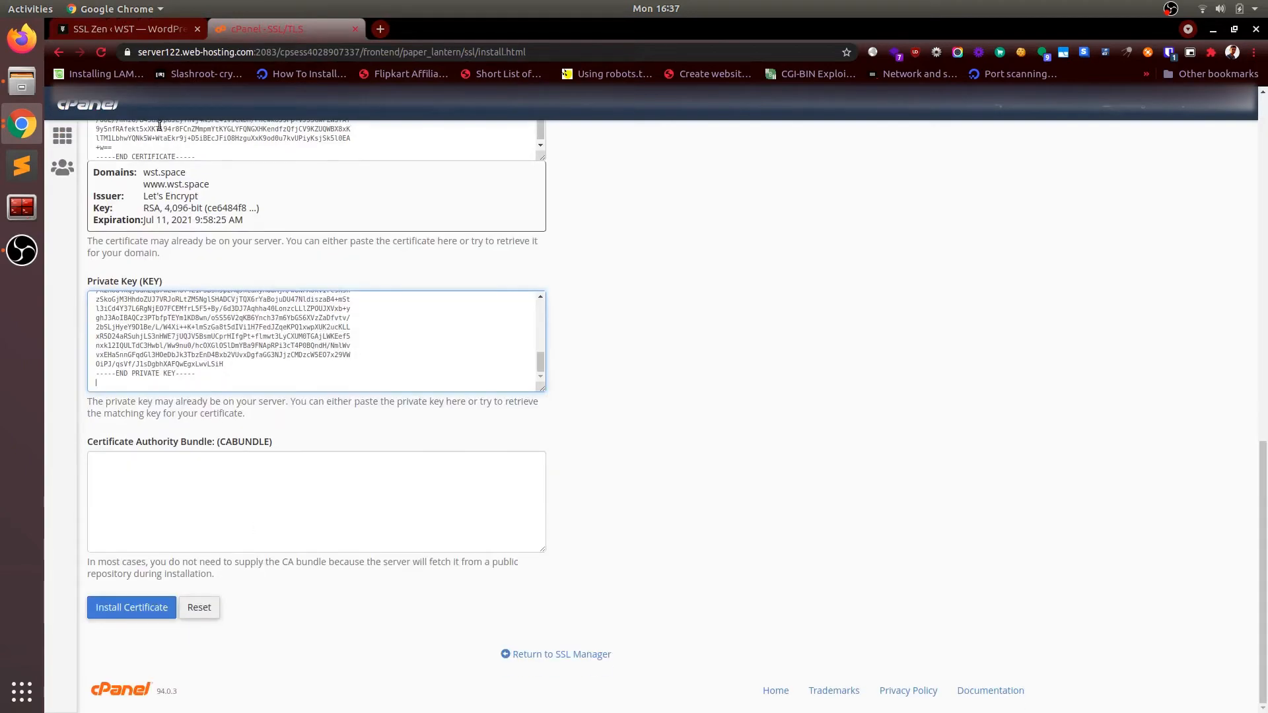
Step: Paste the cabundle.crt contents into the CA Bundle field and install the certificate for wst.space
left_click(139, 30)
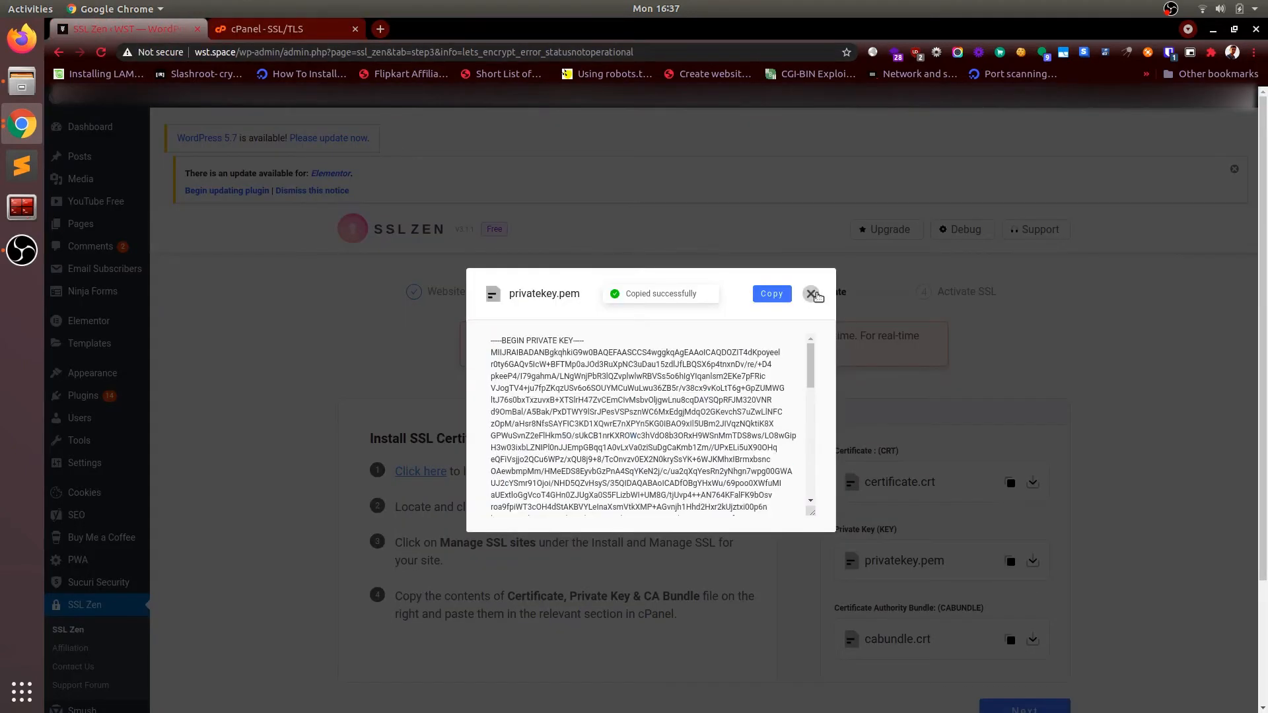
left_click(811, 293)
left_click(1012, 641)
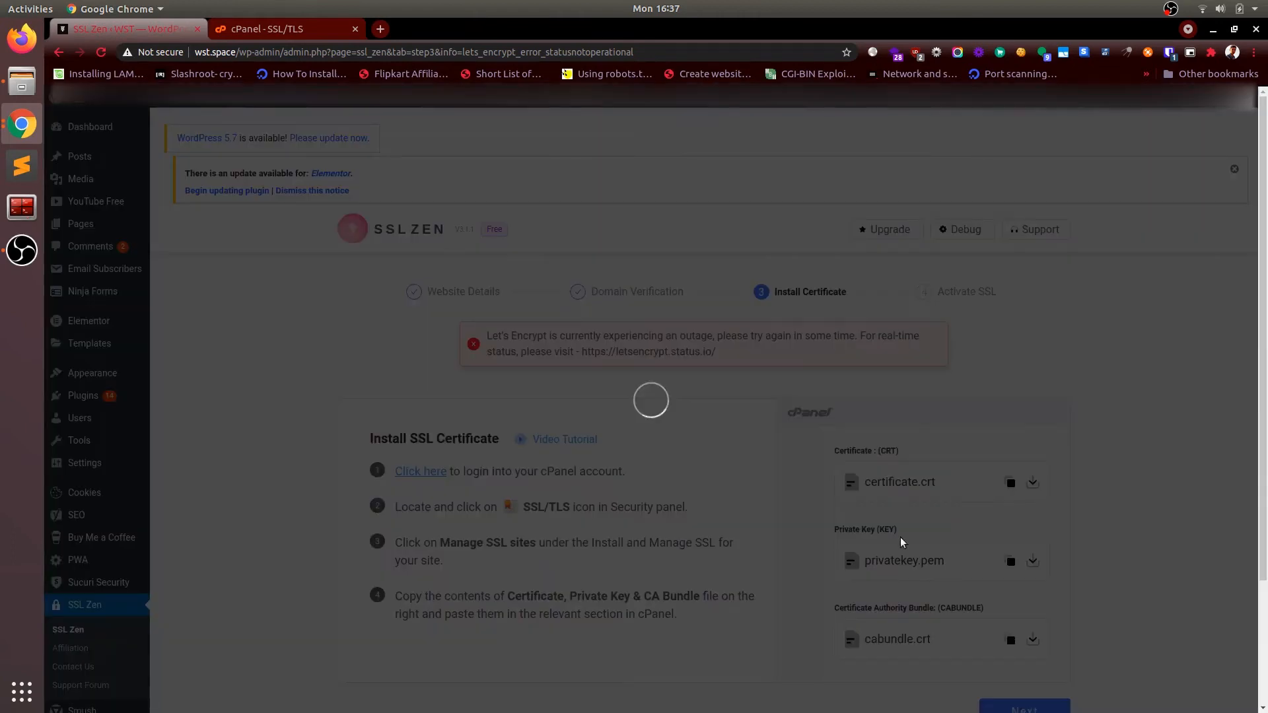
left_click(769, 293)
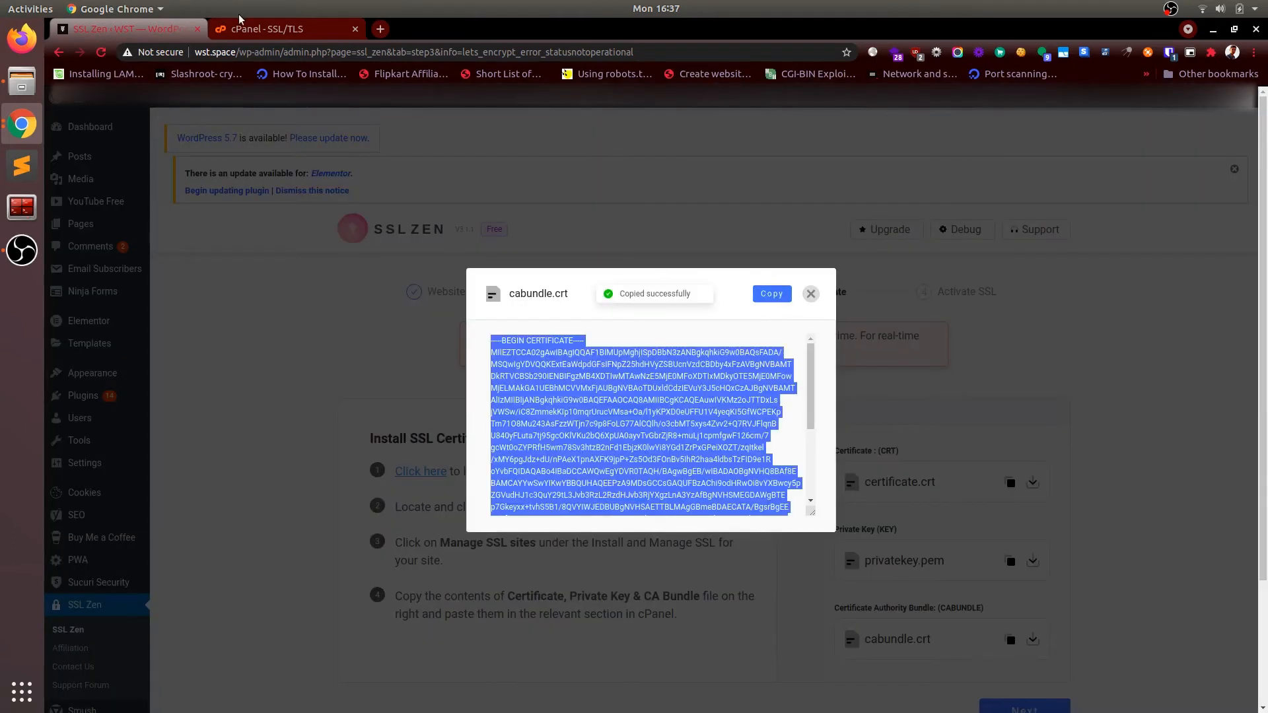
left_click(267, 29)
left_click(252, 492)
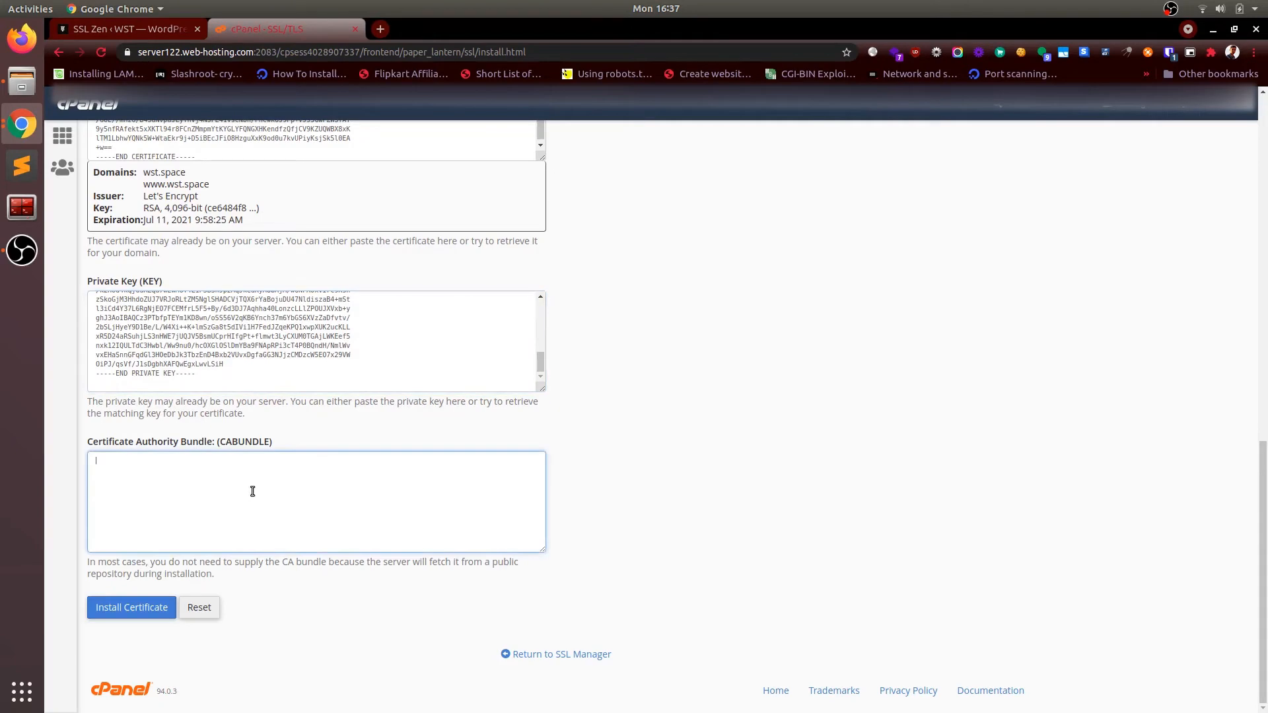
key("ctrl+v")
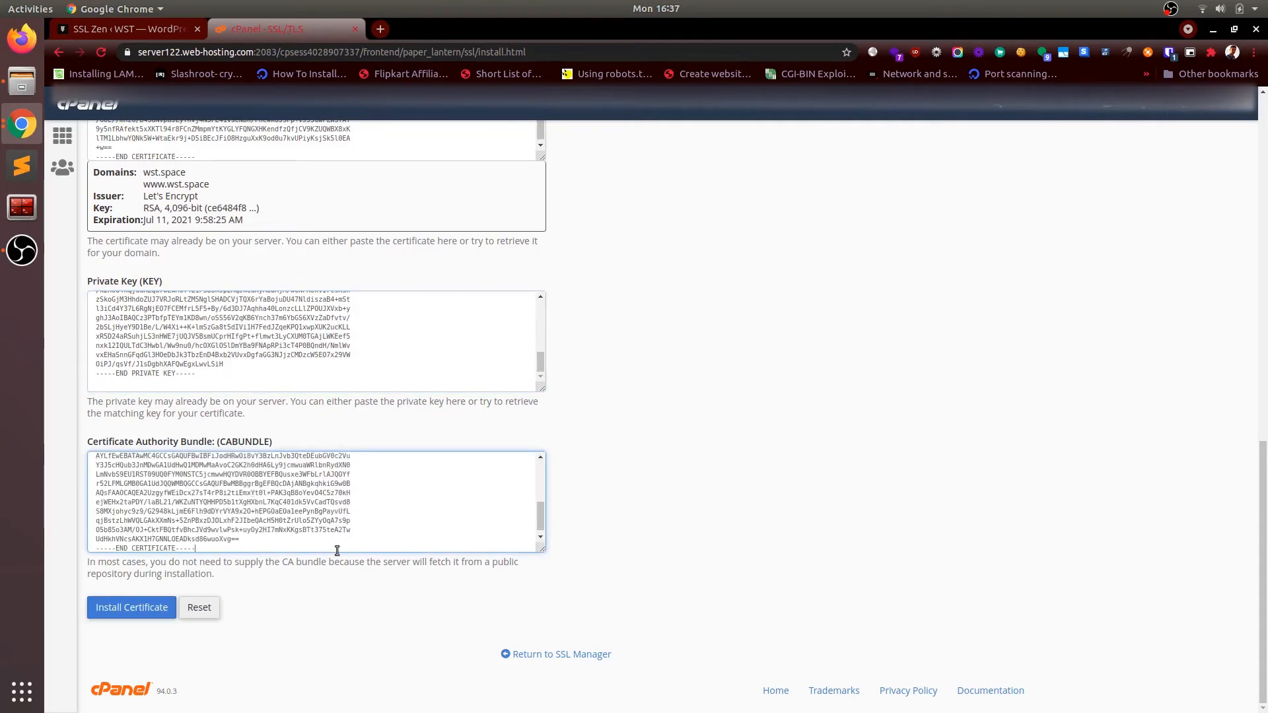
left_click(133, 607)
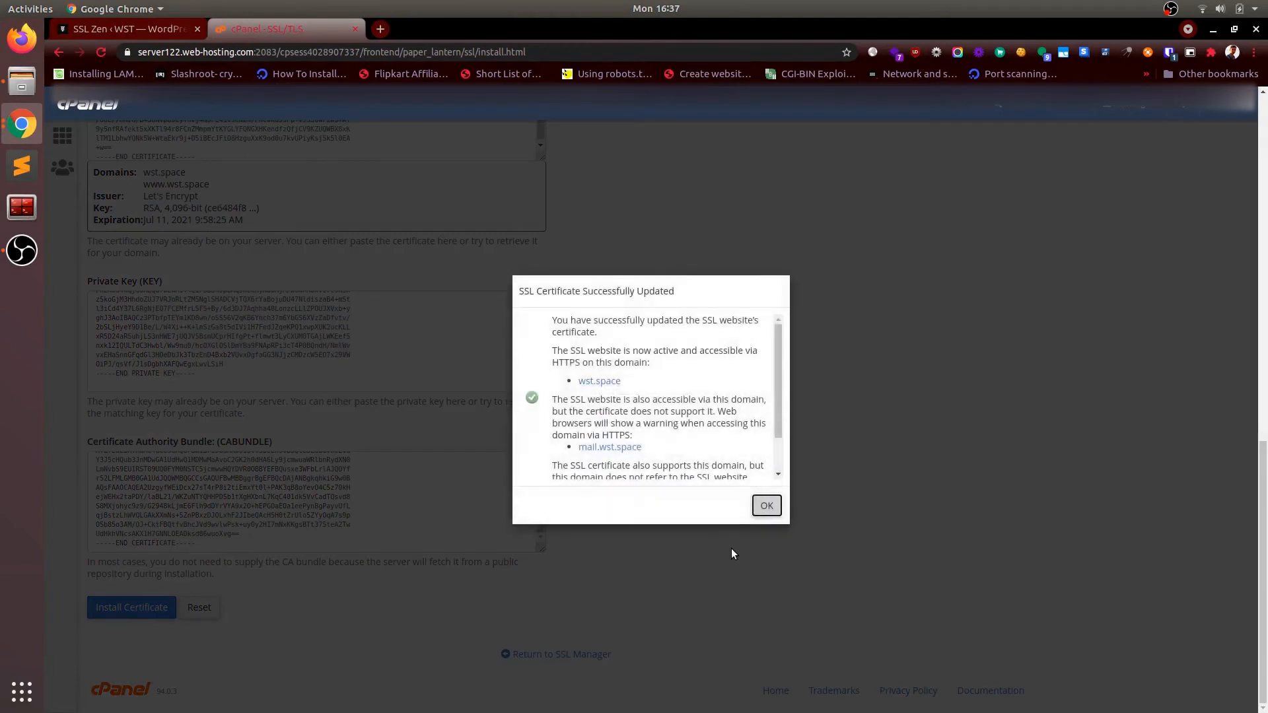
scroll(736, 405, "down", 2)
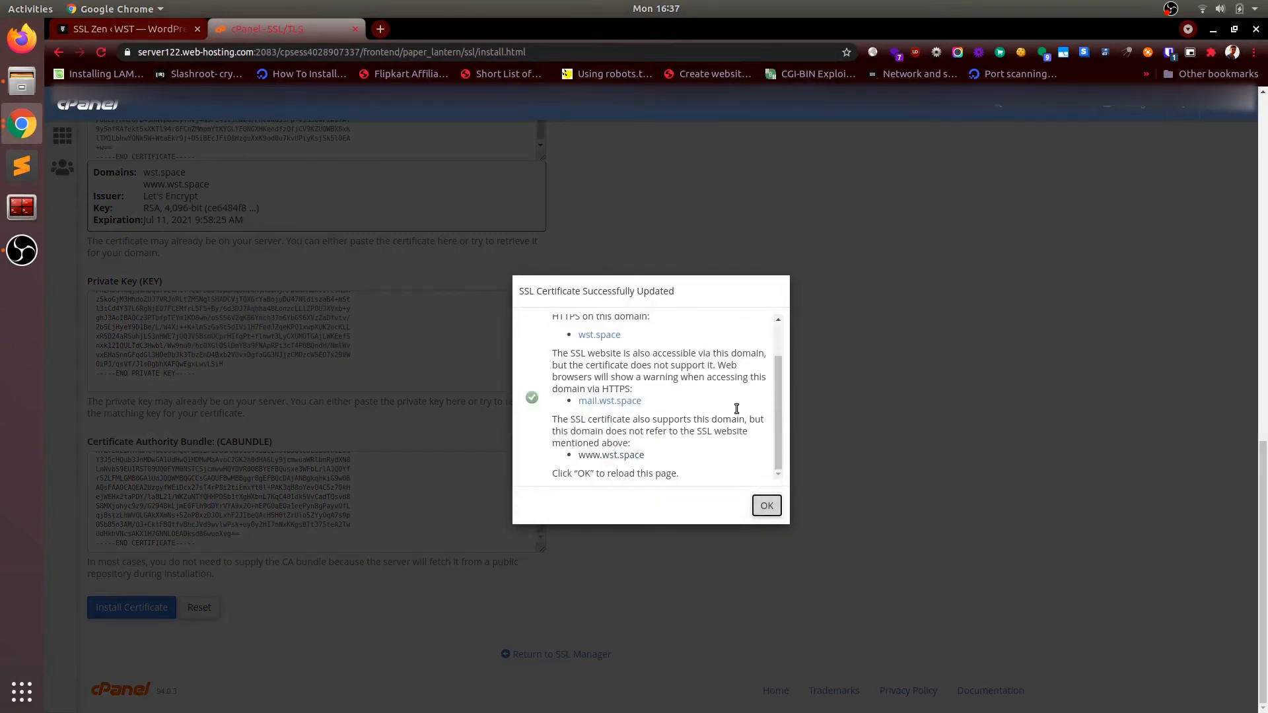
left_click(768, 507)
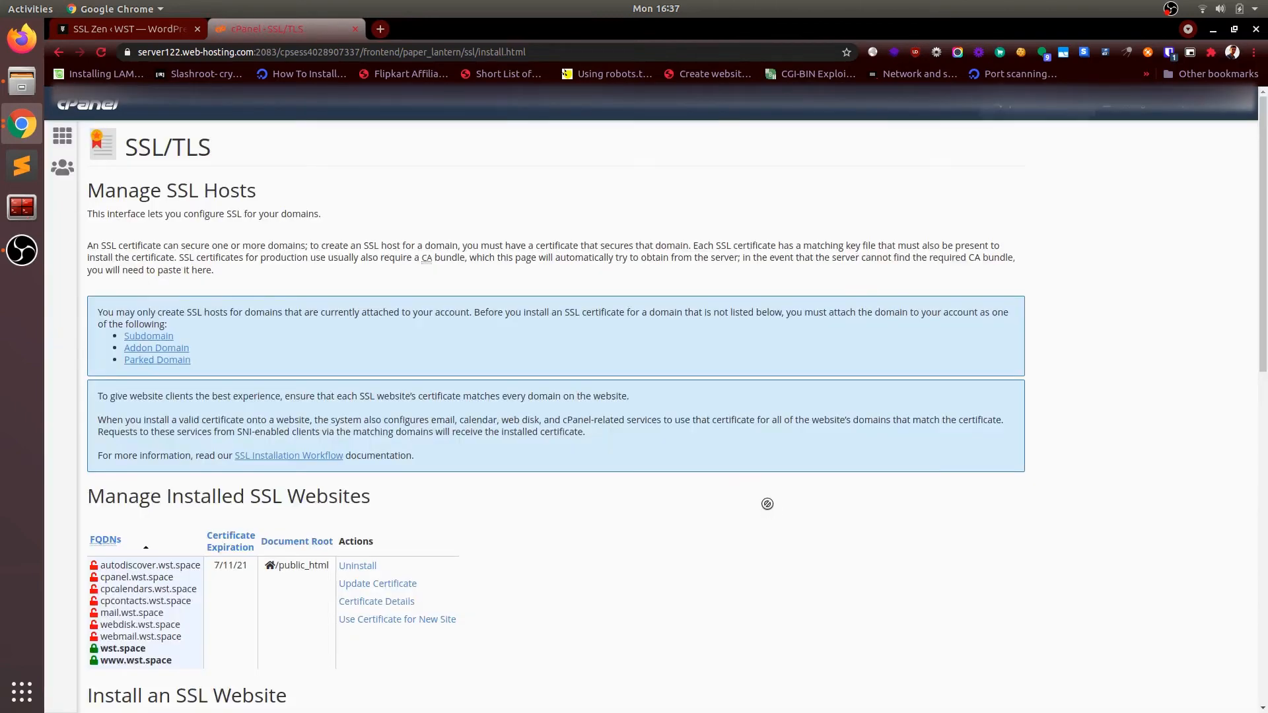
scroll(767, 504, "down", 5)
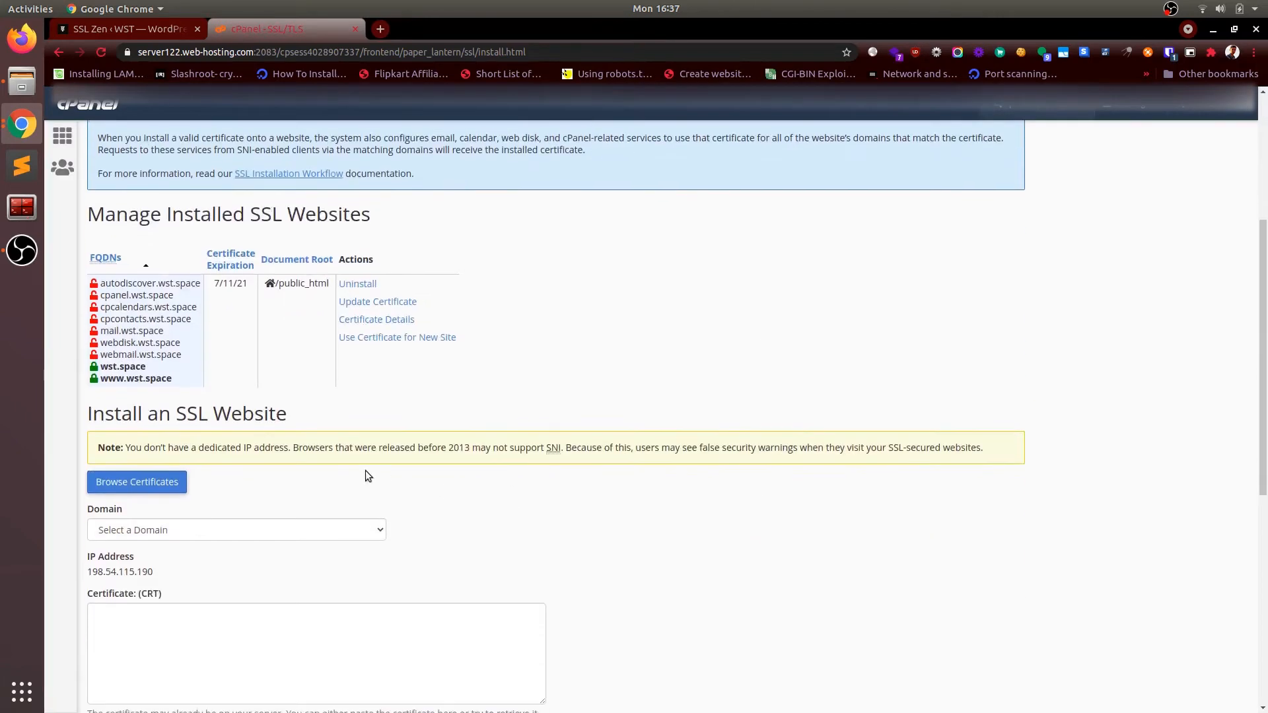
left_click_drag(121, 367, 148, 379)
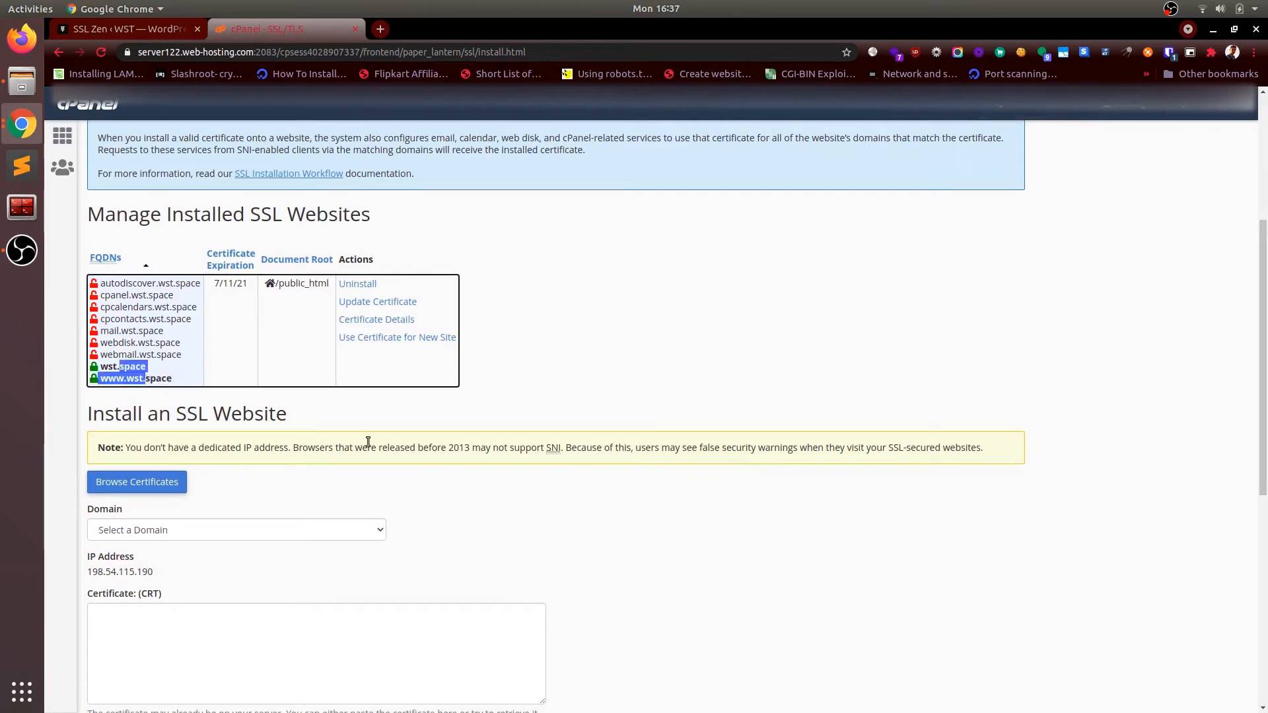
scroll(367, 442, "down", 10)
scroll(368, 442, "up", 15)
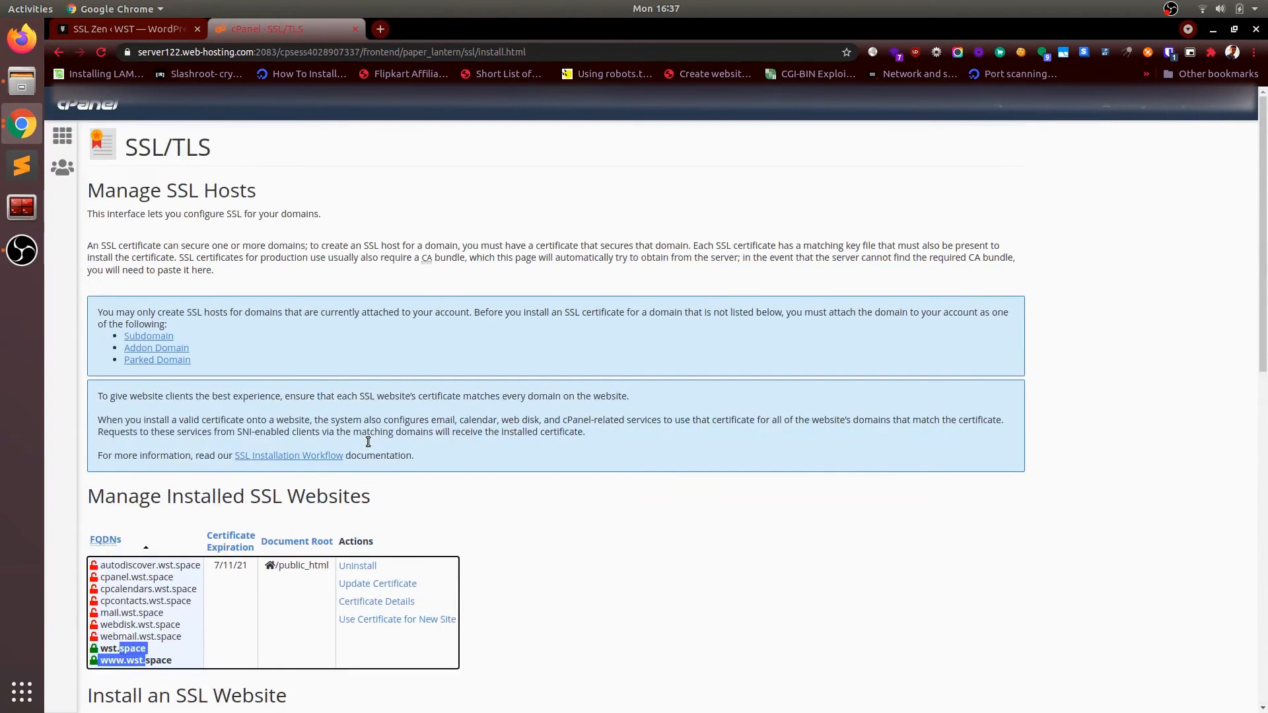
left_click(162, 36)
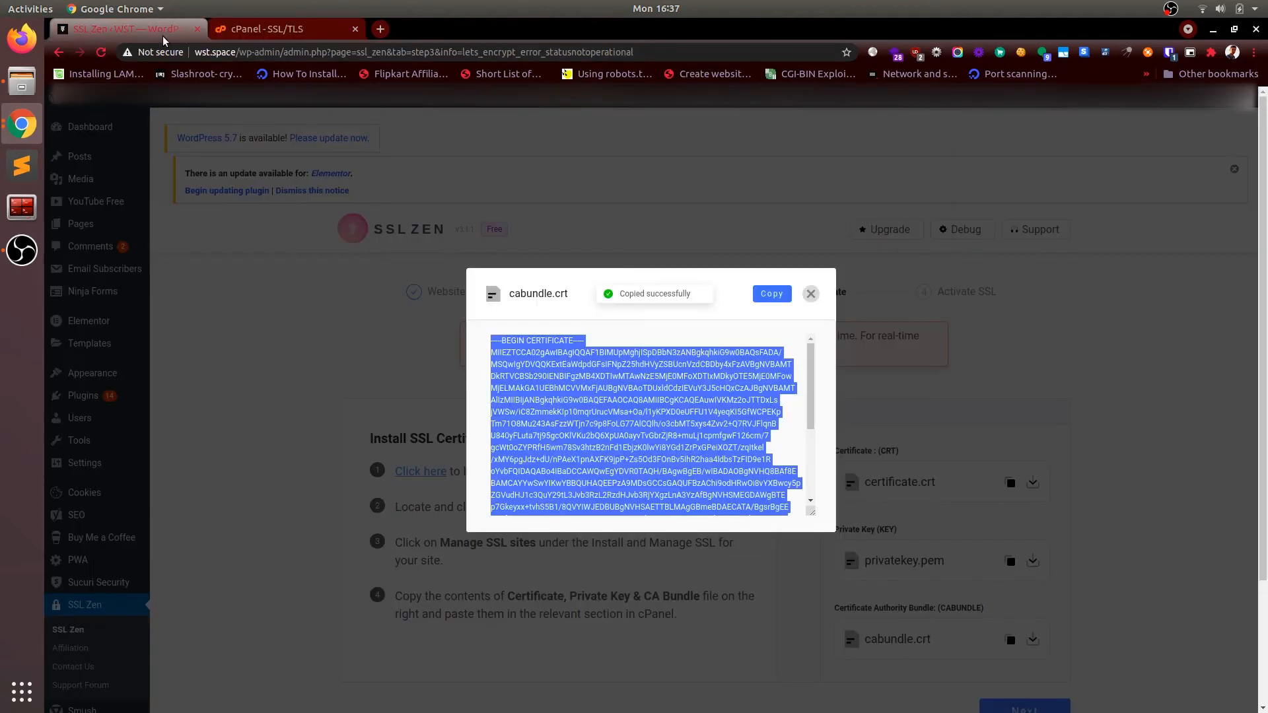
Step: Close the cabundle.crt viewer and retry Next repeatedly; SSL Zen still fails to detect a valid certificate
left_click(811, 294)
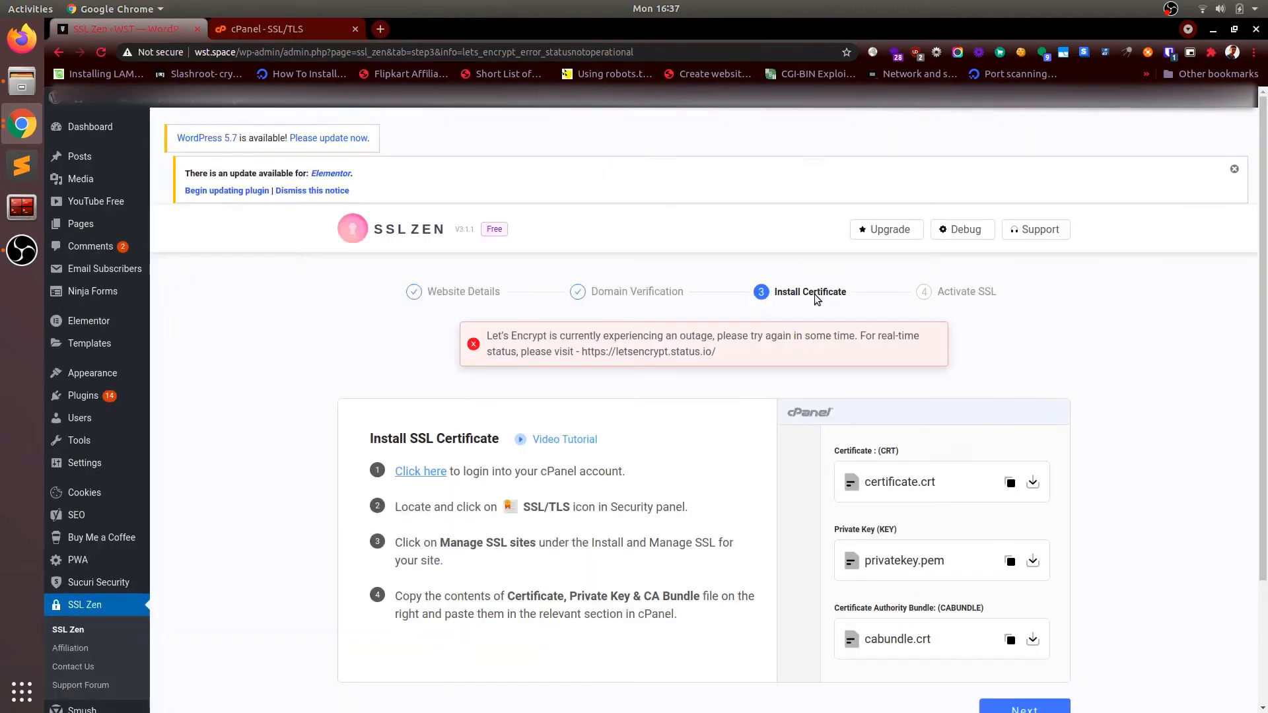
scroll(958, 495, "down", 3)
left_click(1028, 557)
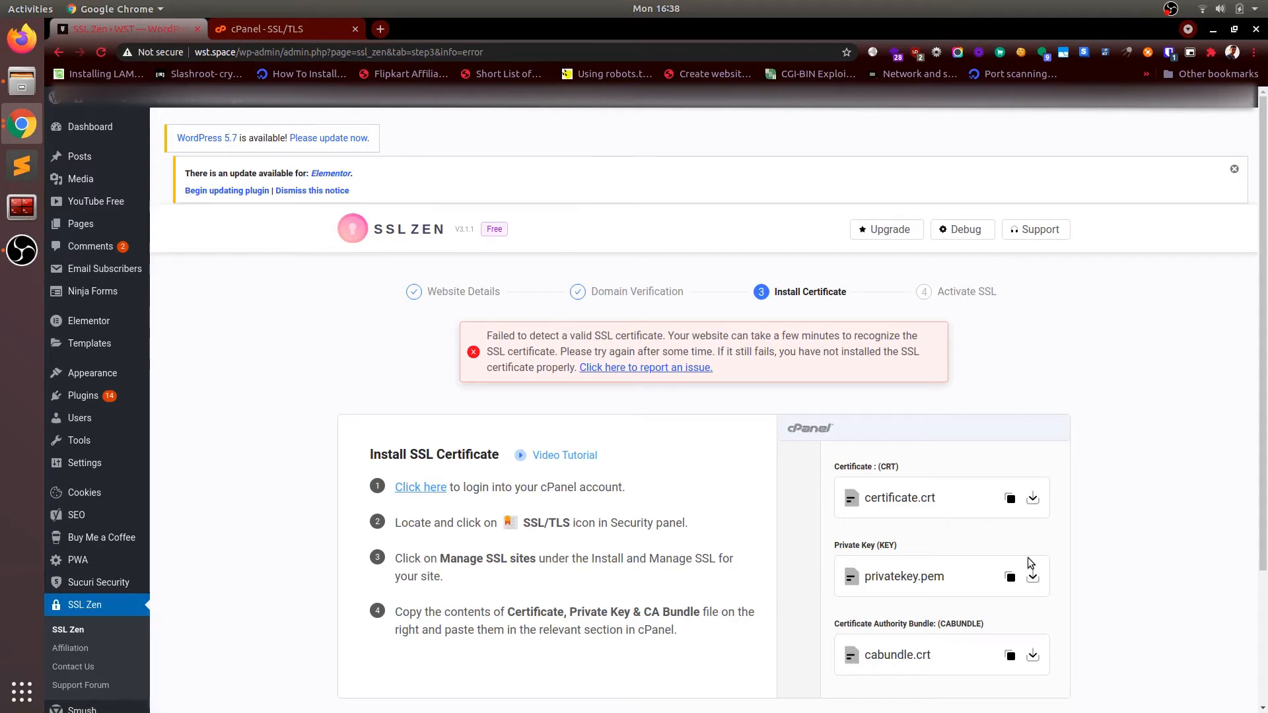
scroll(1027, 558, "down", 5)
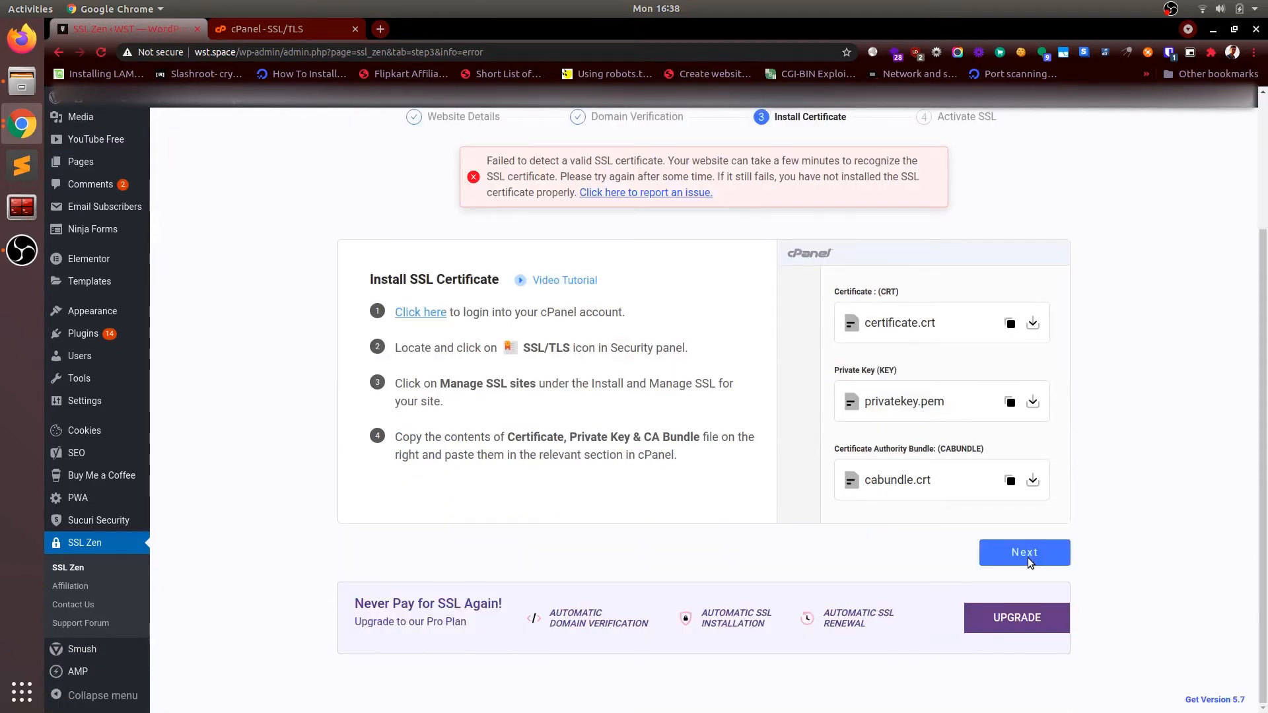
left_click(1024, 553)
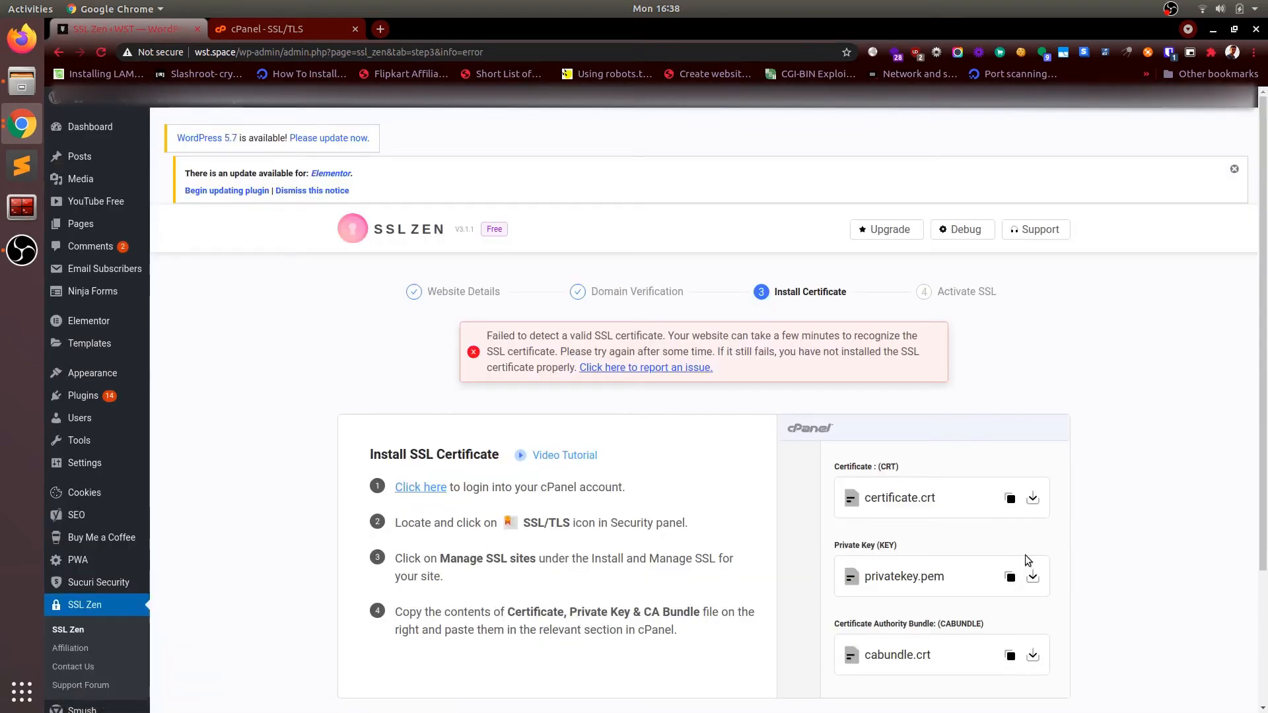
scroll(1025, 555, "down", 5)
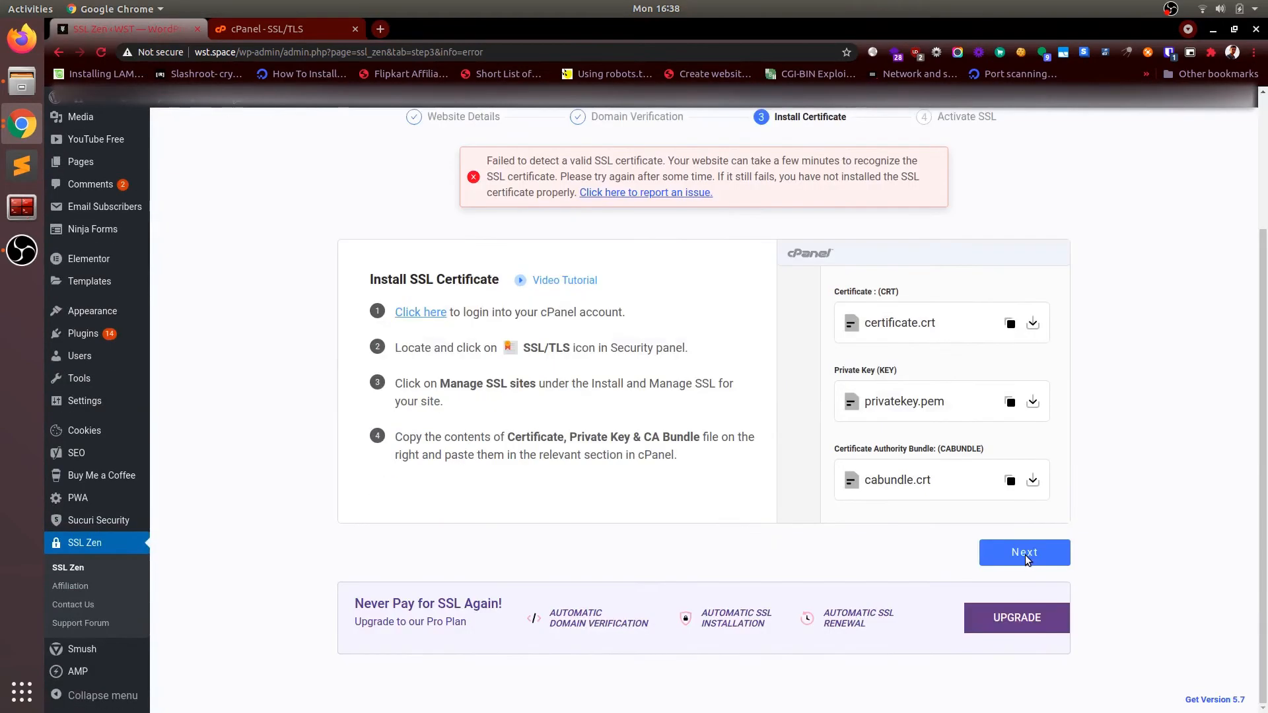
left_click(1025, 555)
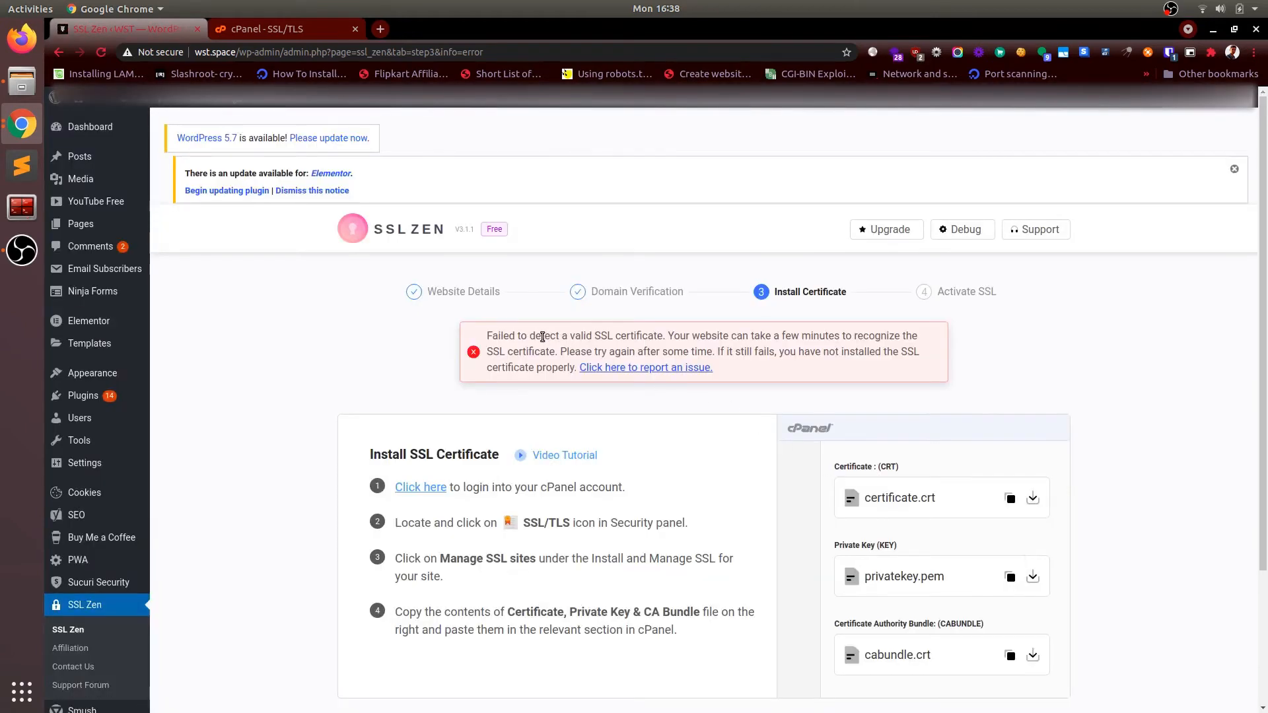
left_click_drag(542, 336, 662, 348)
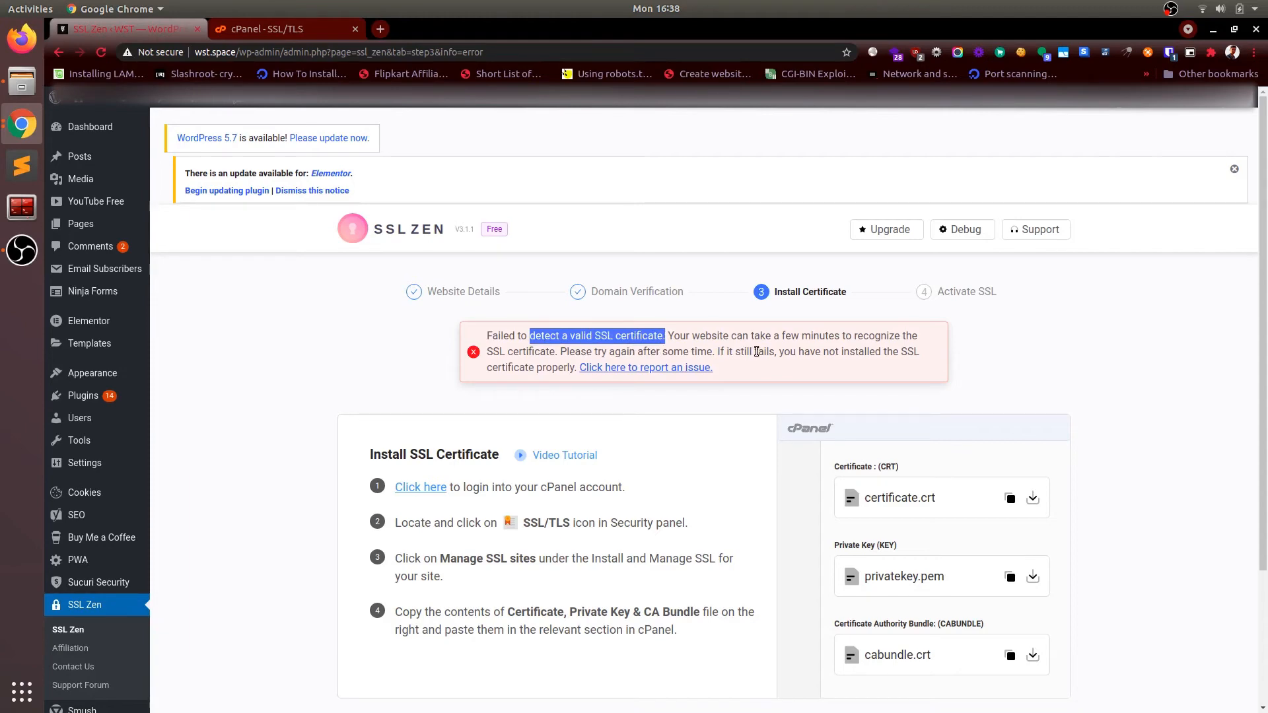
left_click(755, 394)
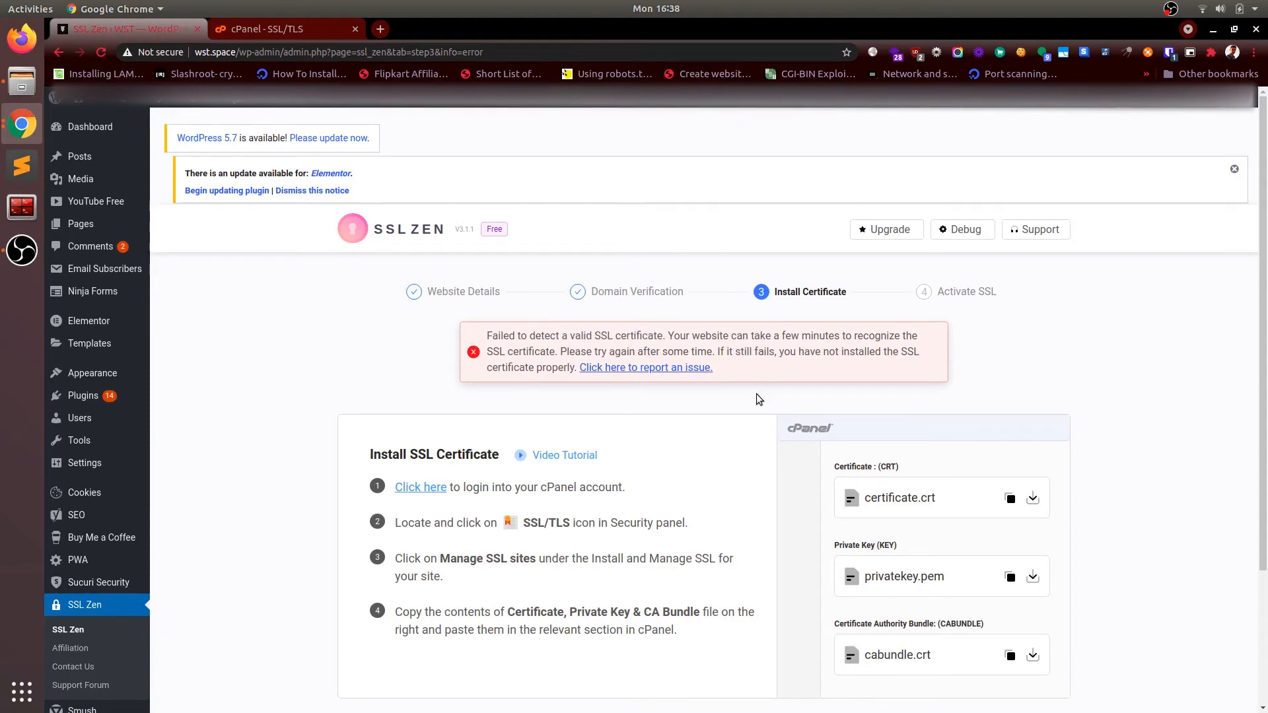
scroll(794, 490, "down", 3)
left_click(992, 554)
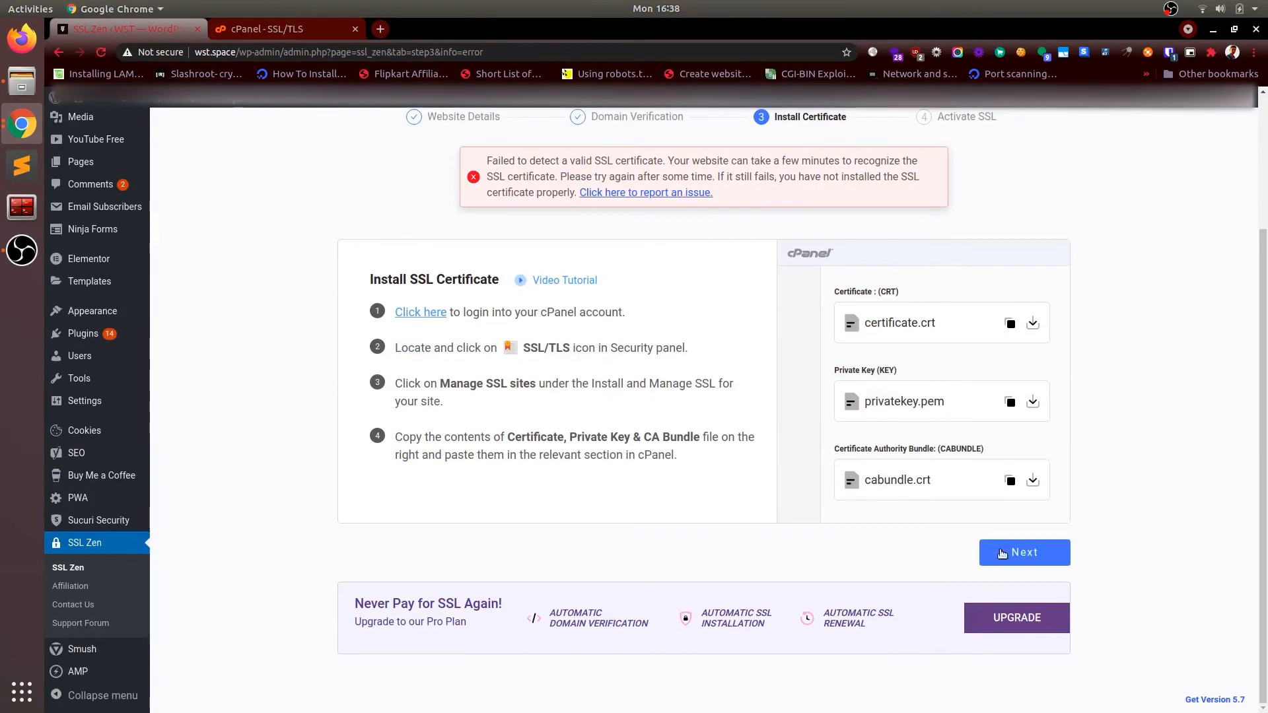
left_click(1020, 553)
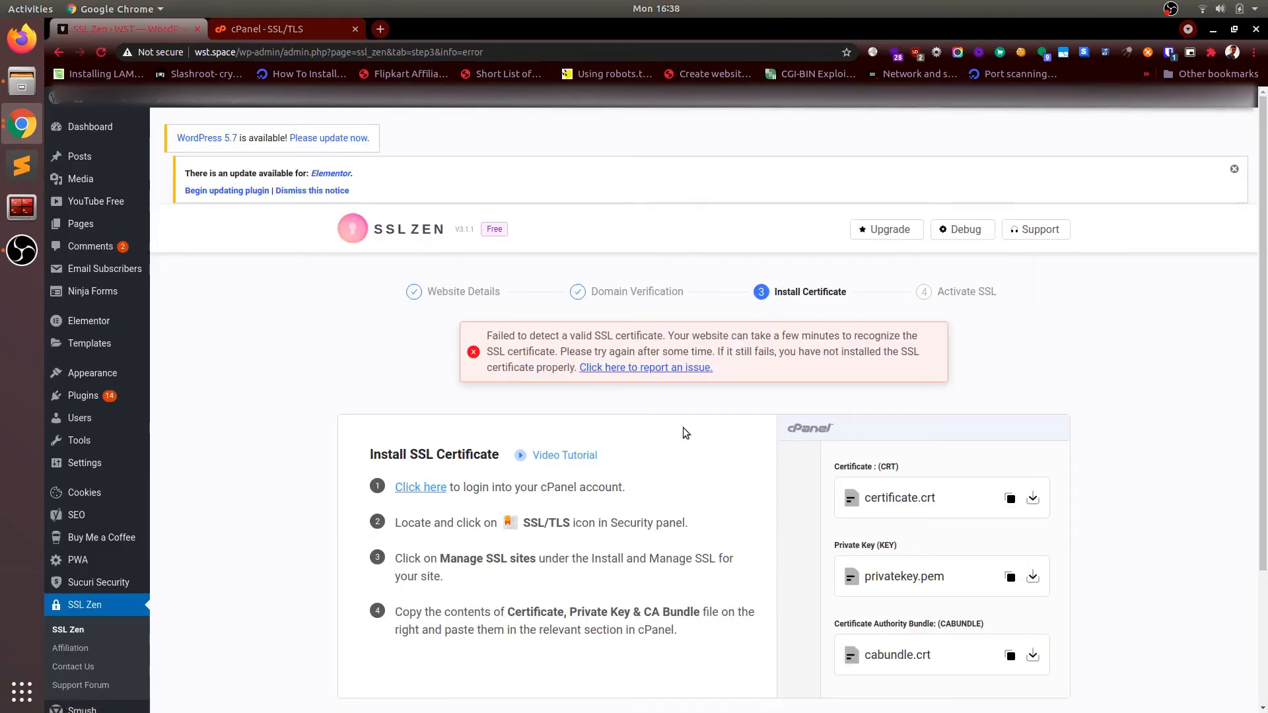
Step: Load wst.space in a new private window and check its Not secure connection details
key("ctrl+shift+n")
type("wst")
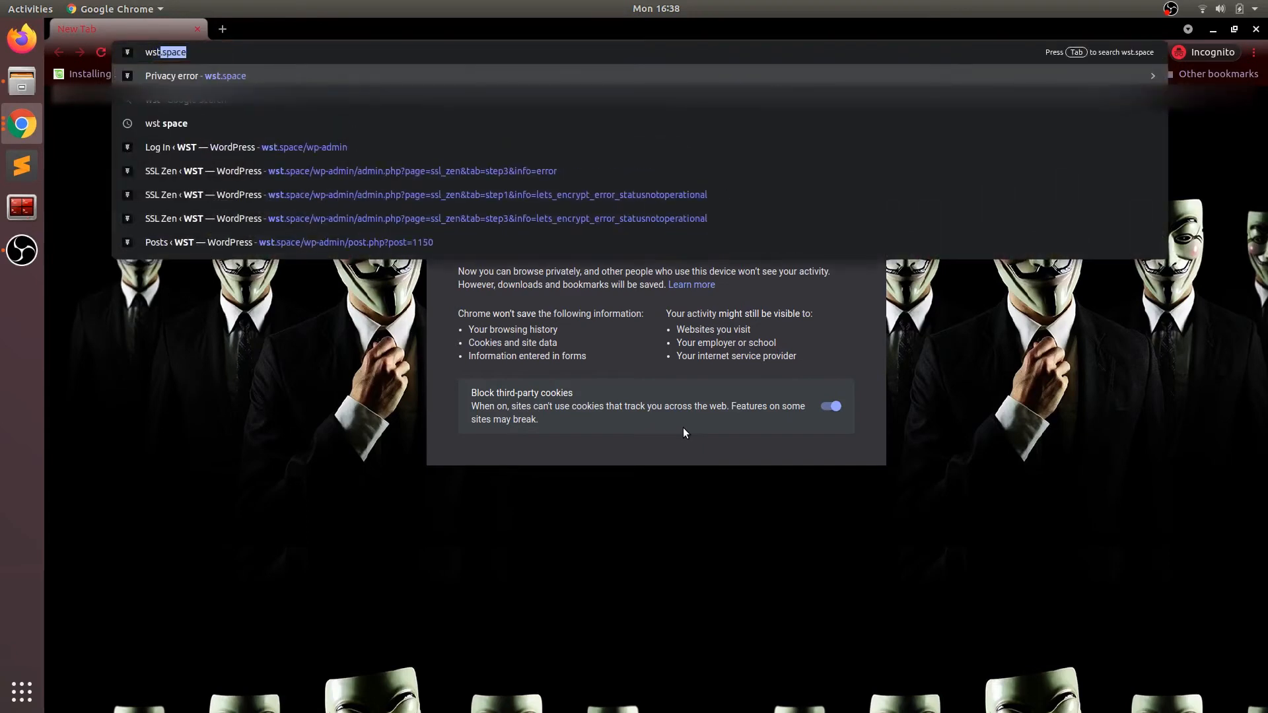
key("Return")
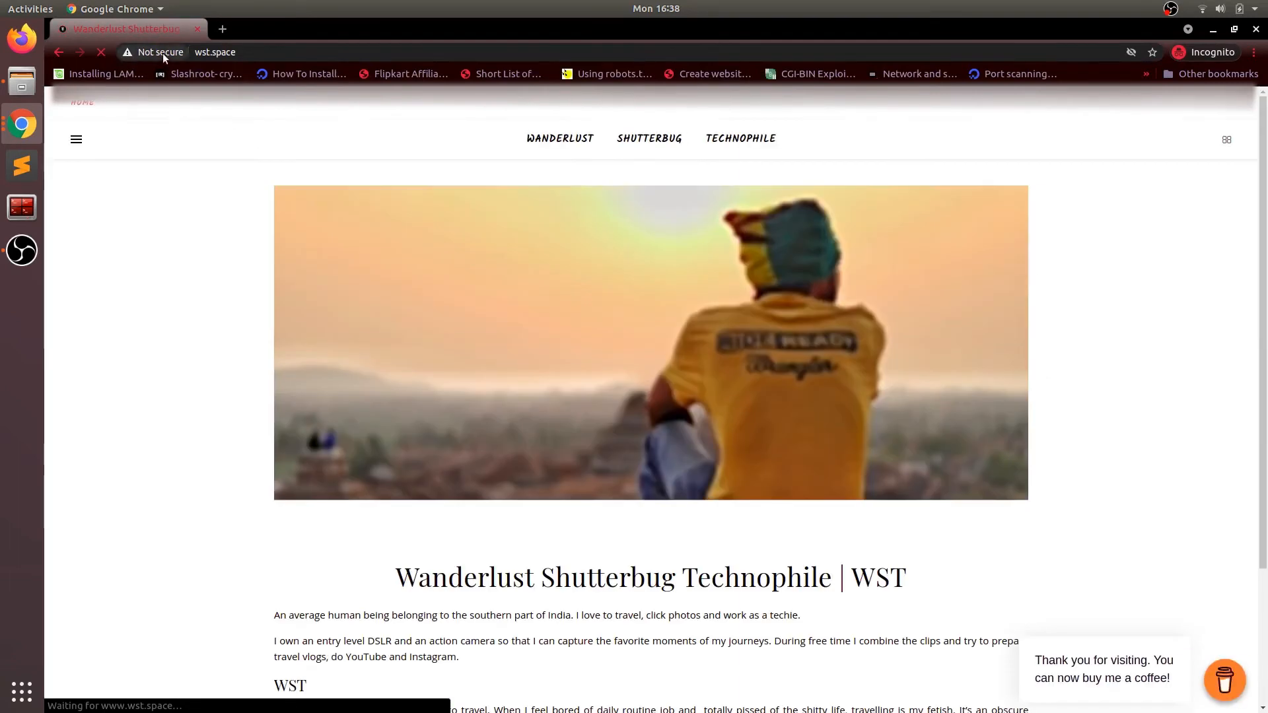
left_click(162, 53)
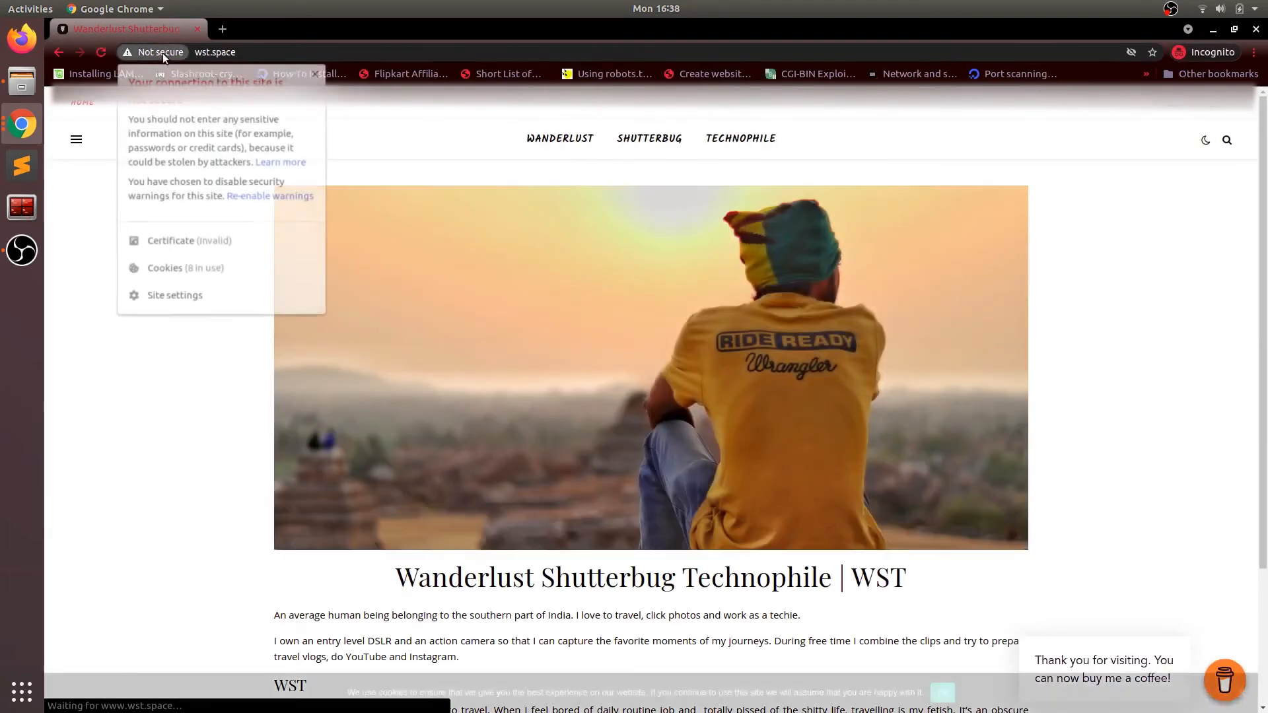
left_click(163, 53)
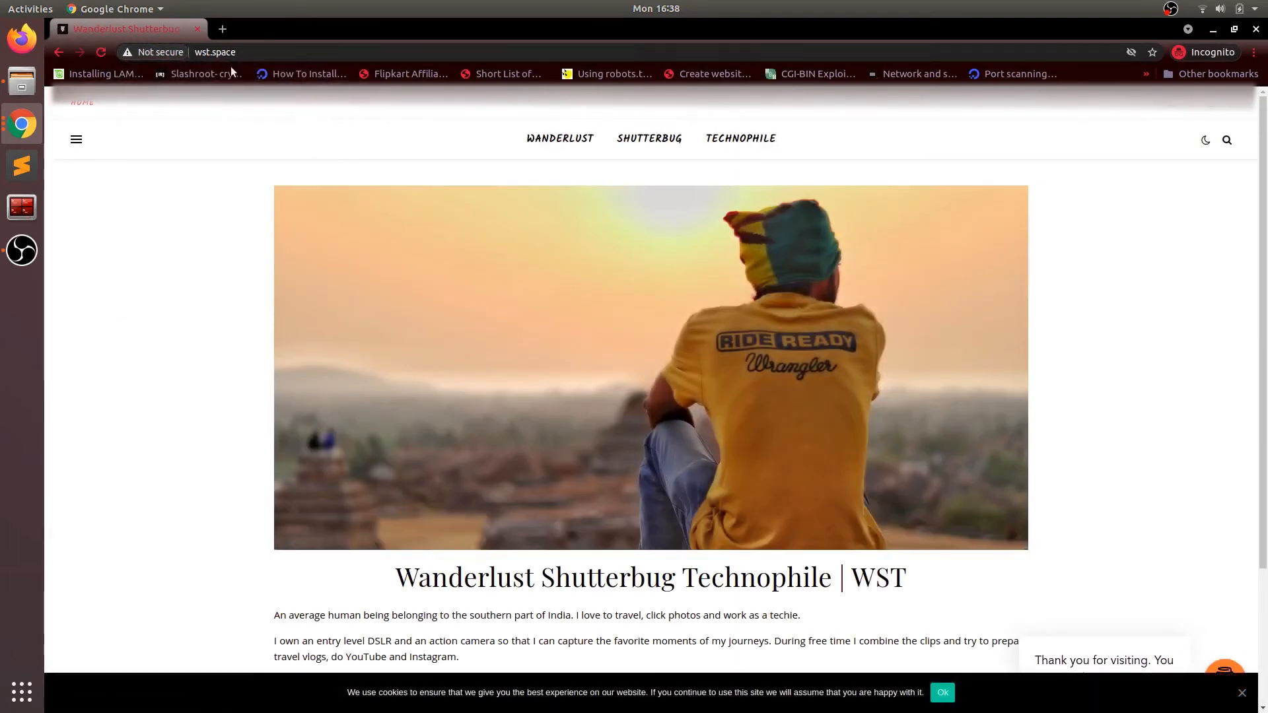
Step: Reload wst.space four times to recheck its certificate, which still shows Not secure
key("F5")
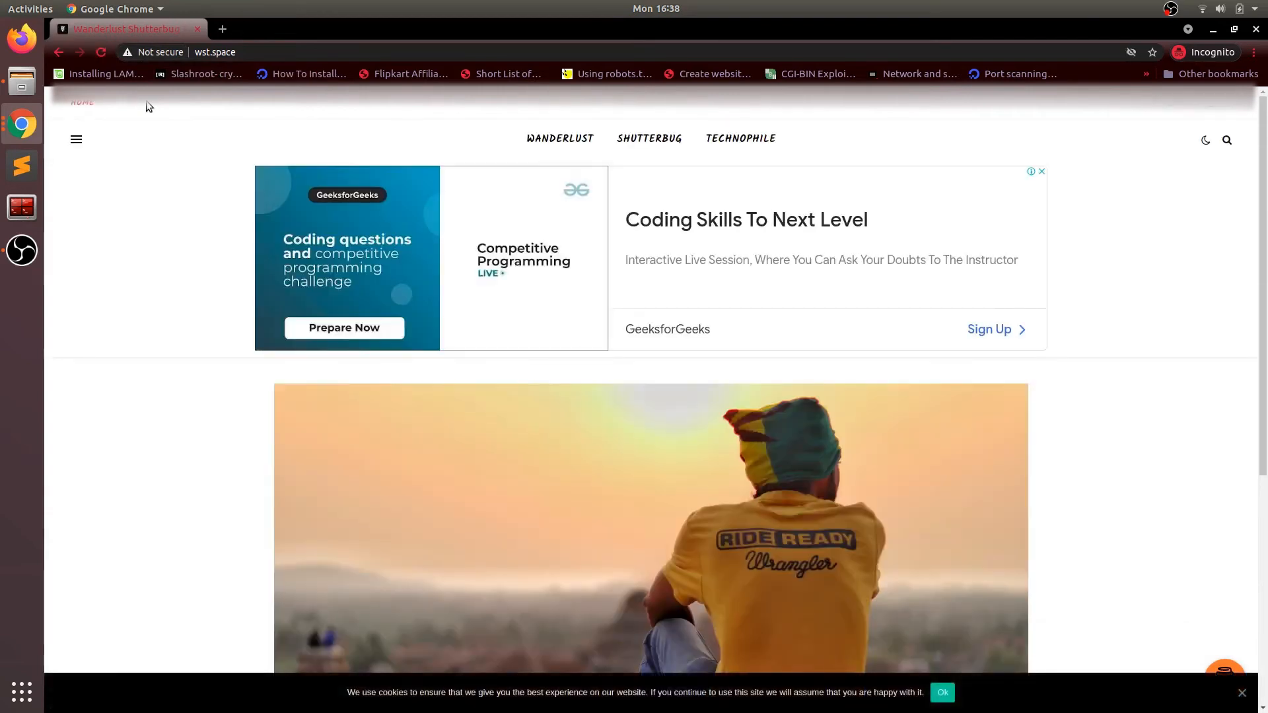
key("F5")
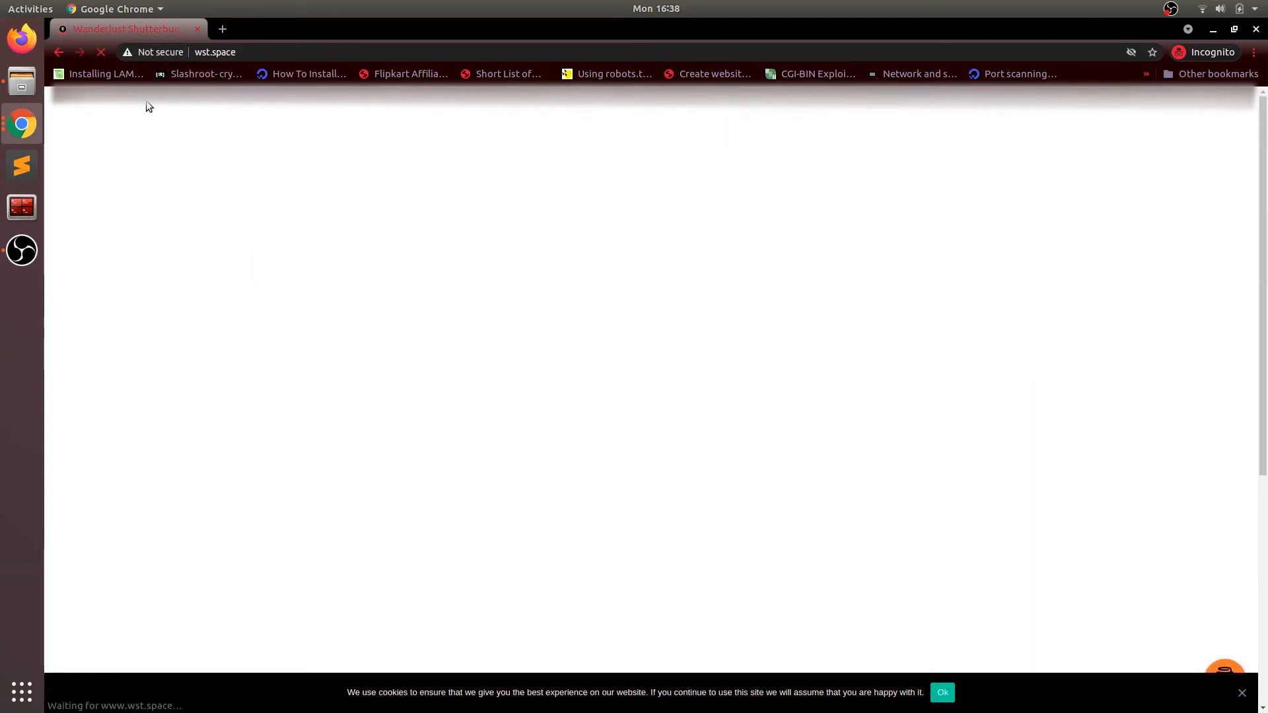
key("F5")
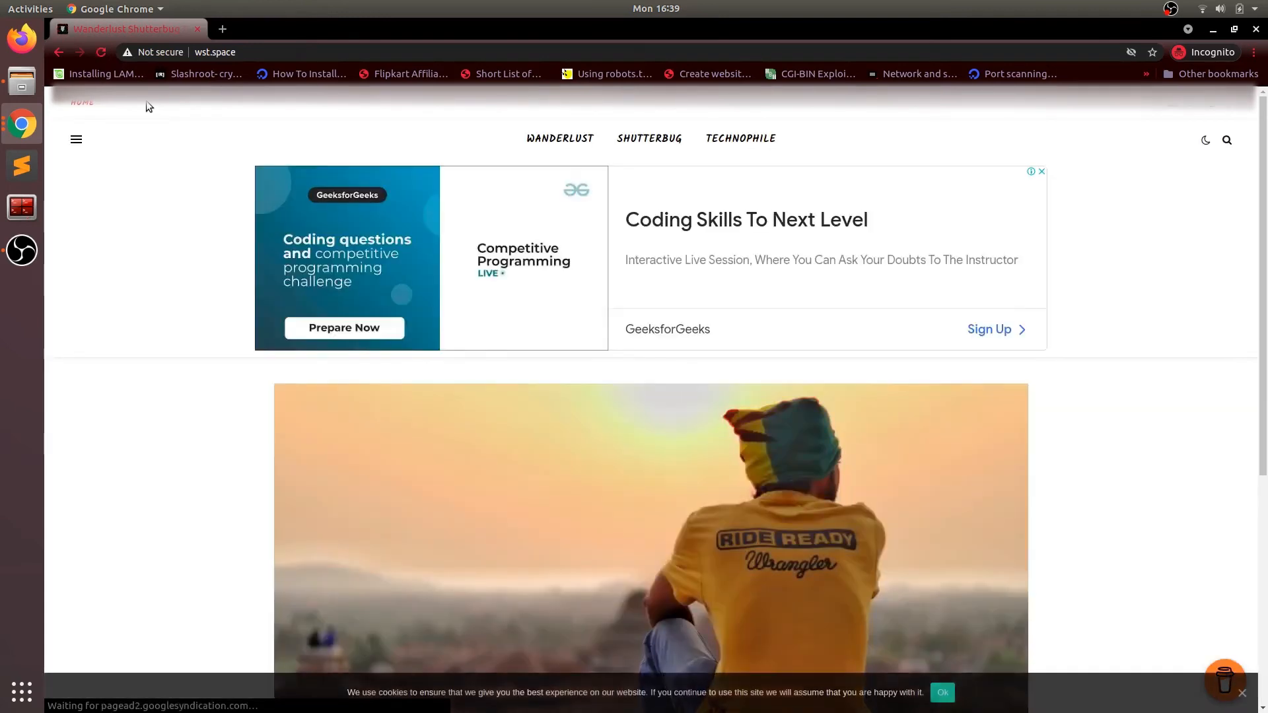
key("F5")
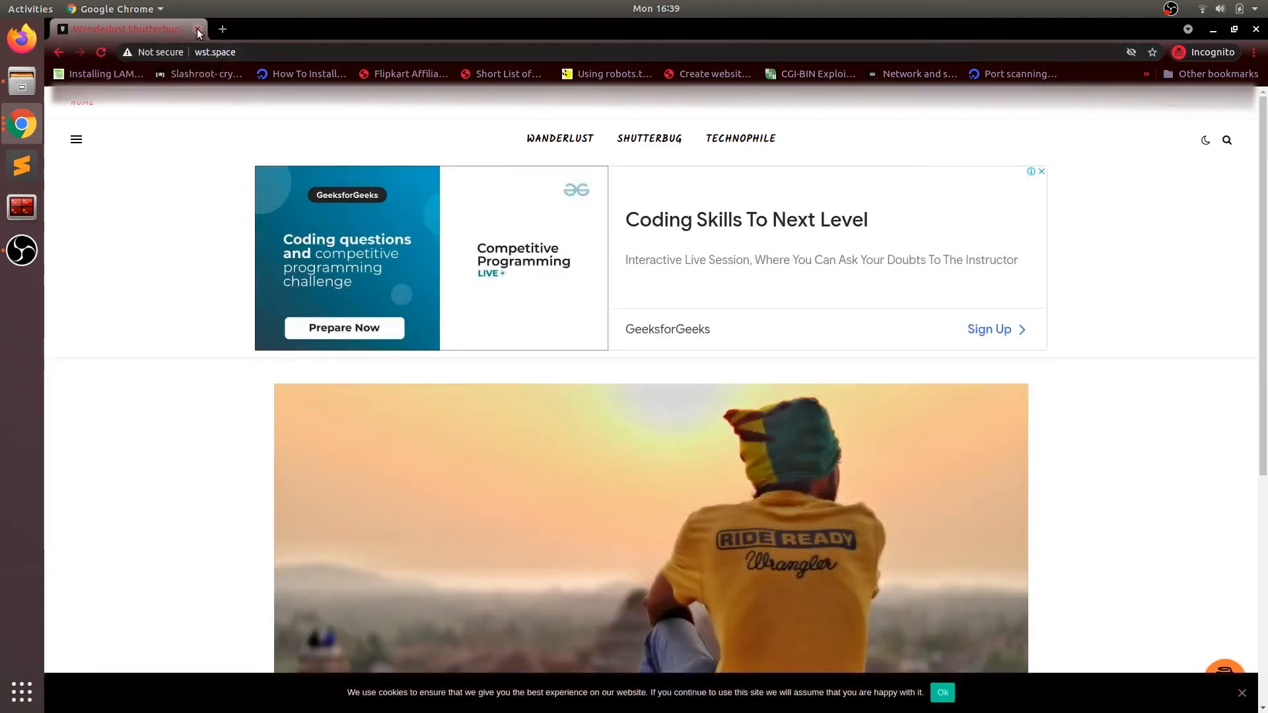
left_click(197, 29)
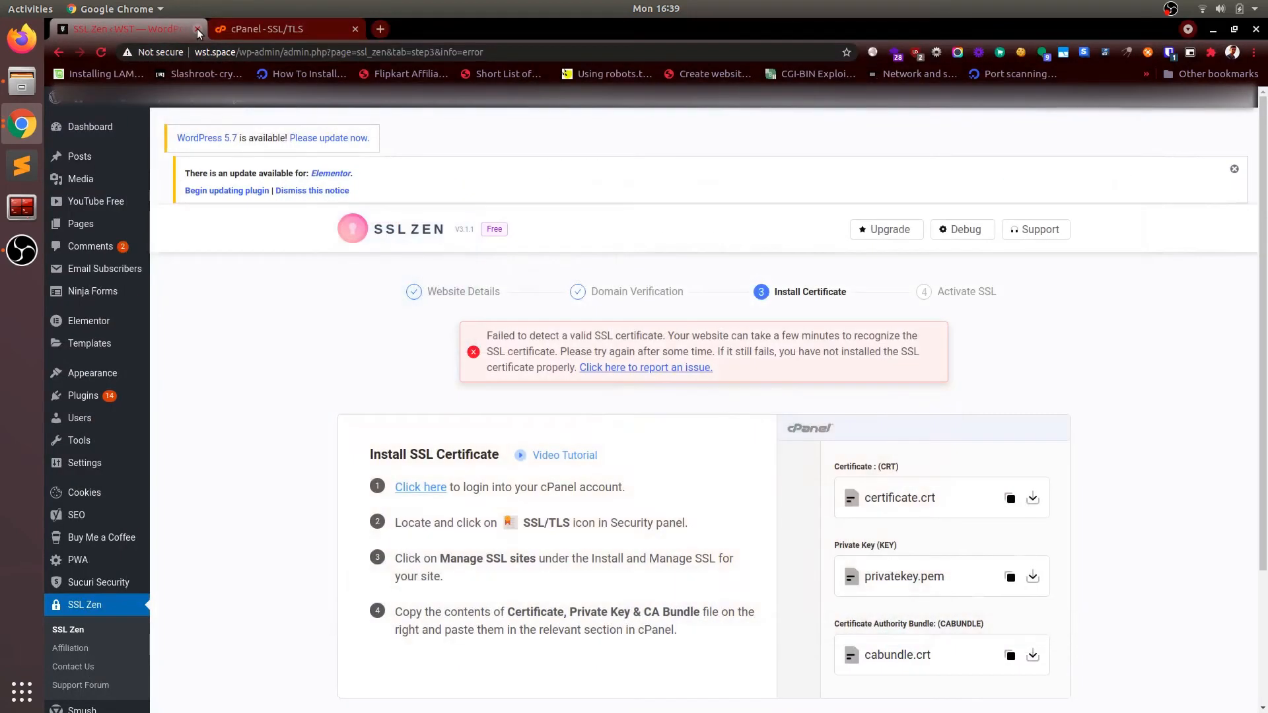
left_click(283, 33)
scroll(623, 584, "down", 8)
scroll(623, 584, "down", 3)
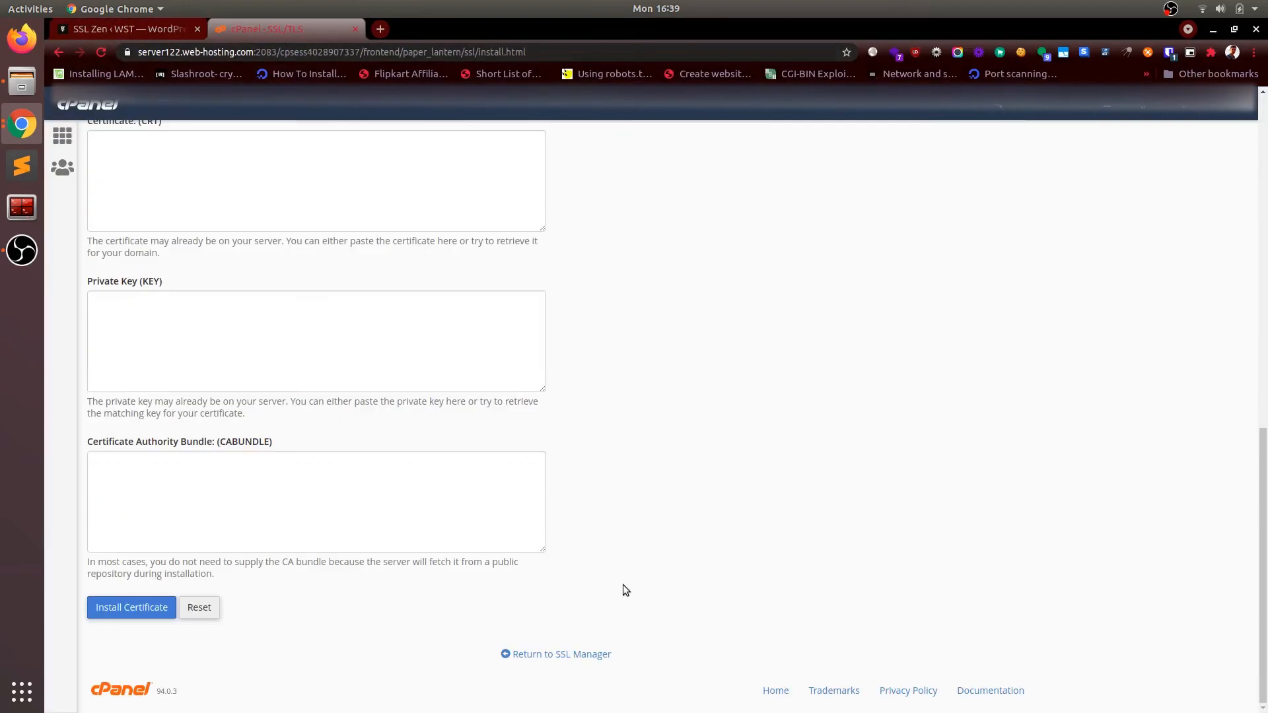
scroll(623, 585, "up", 10)
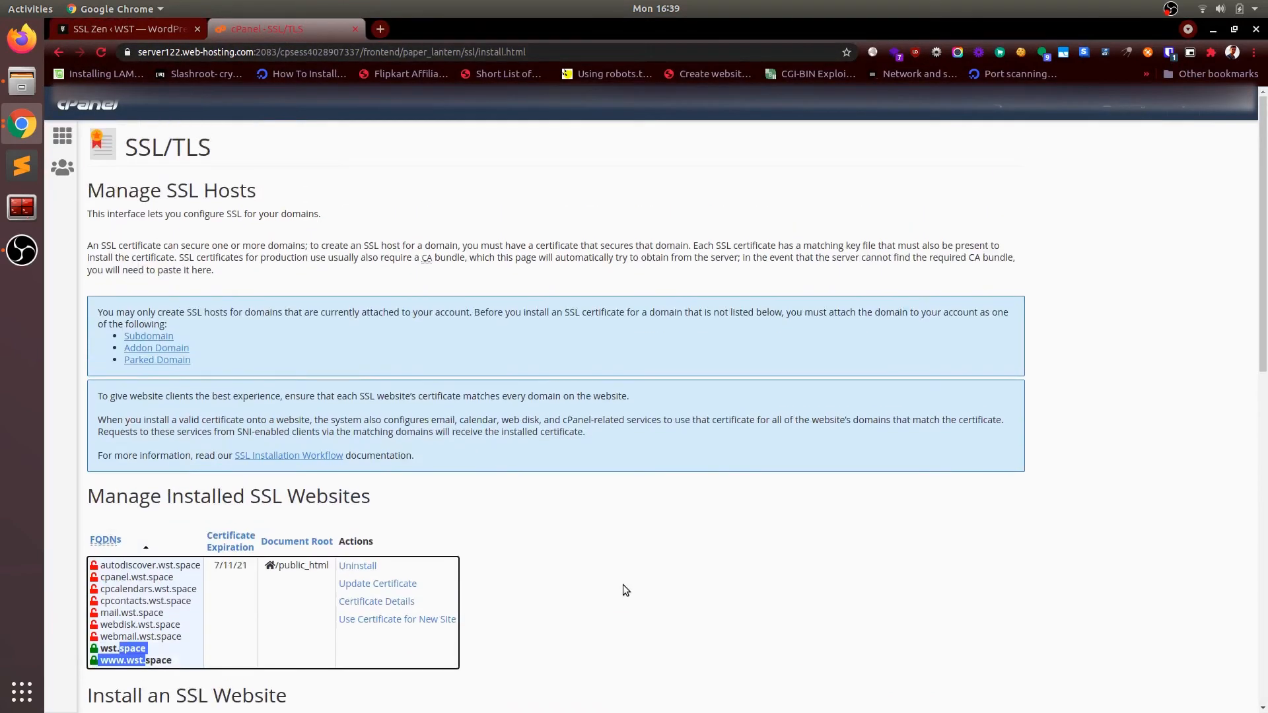
scroll(623, 584, "down", 3)
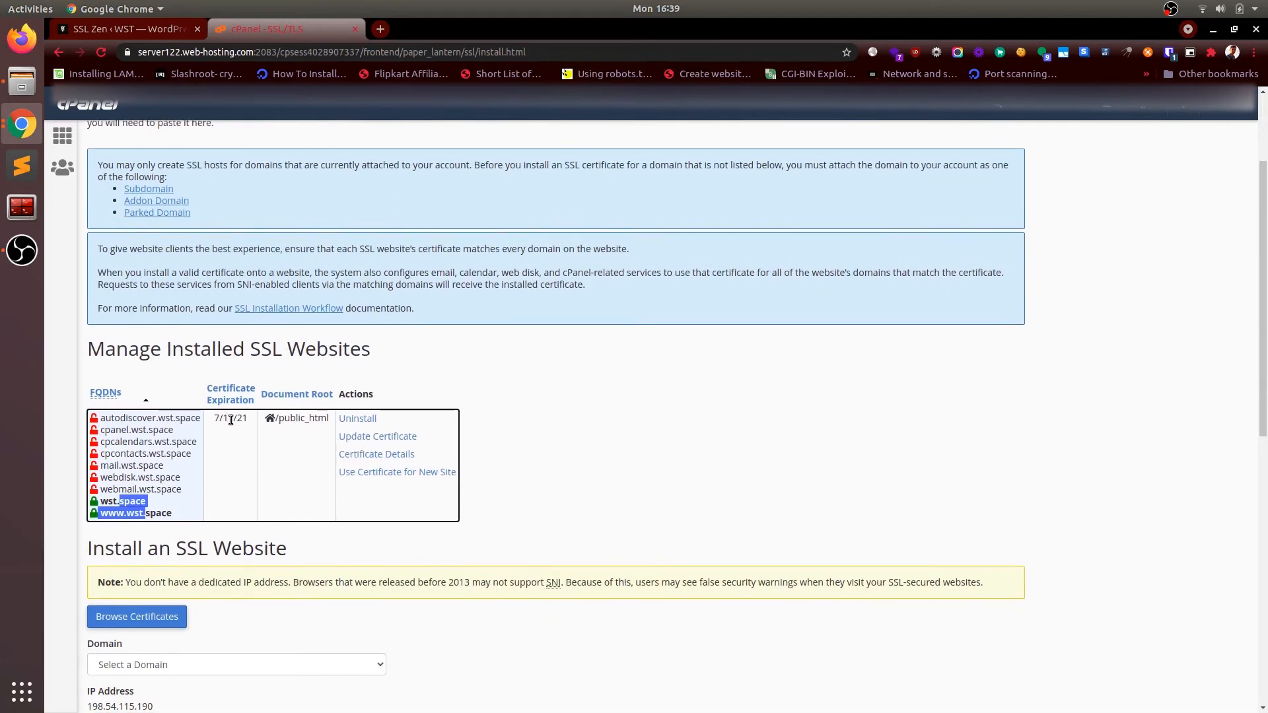
left_click(211, 512)
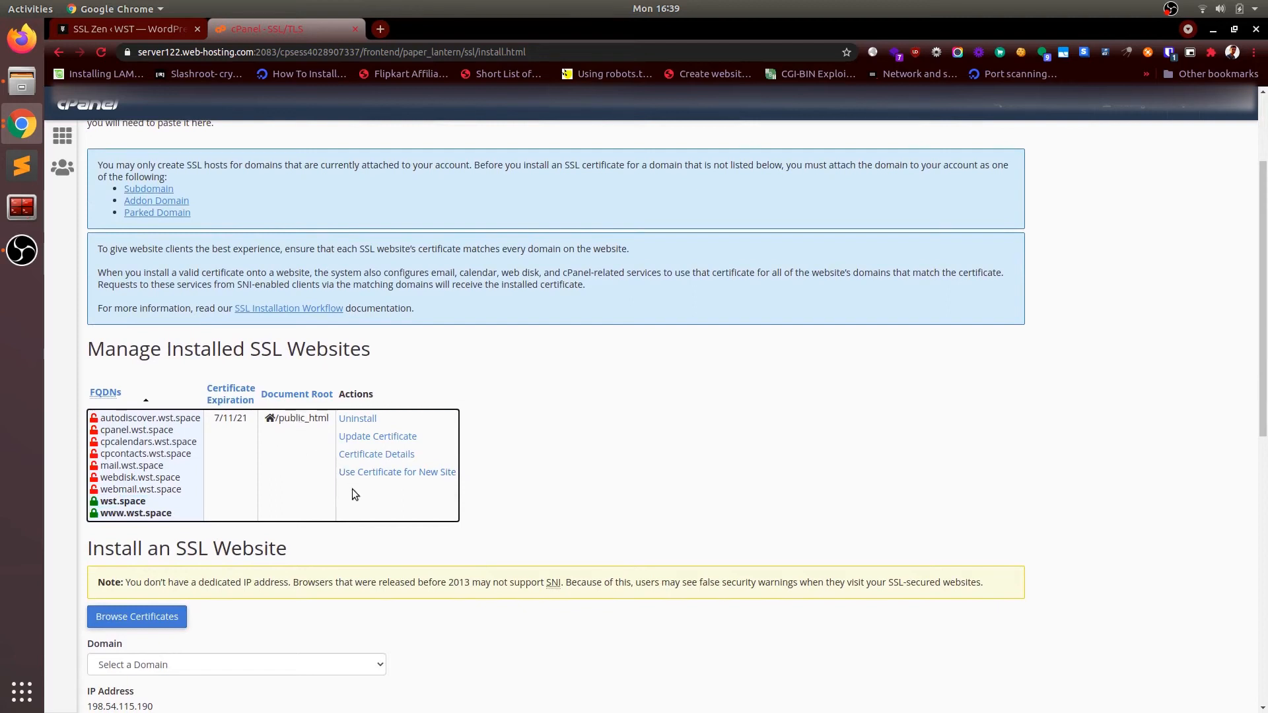
scroll(398, 490, "down", 3)
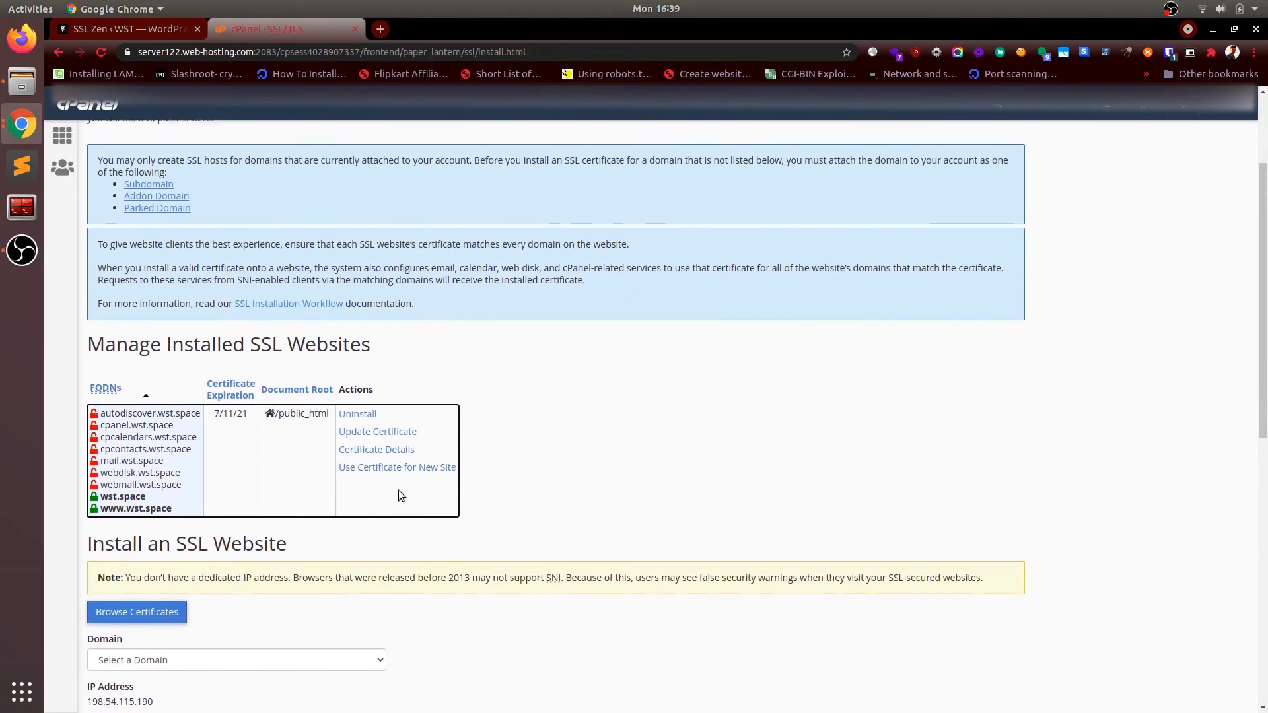
scroll(398, 490, "down", 3)
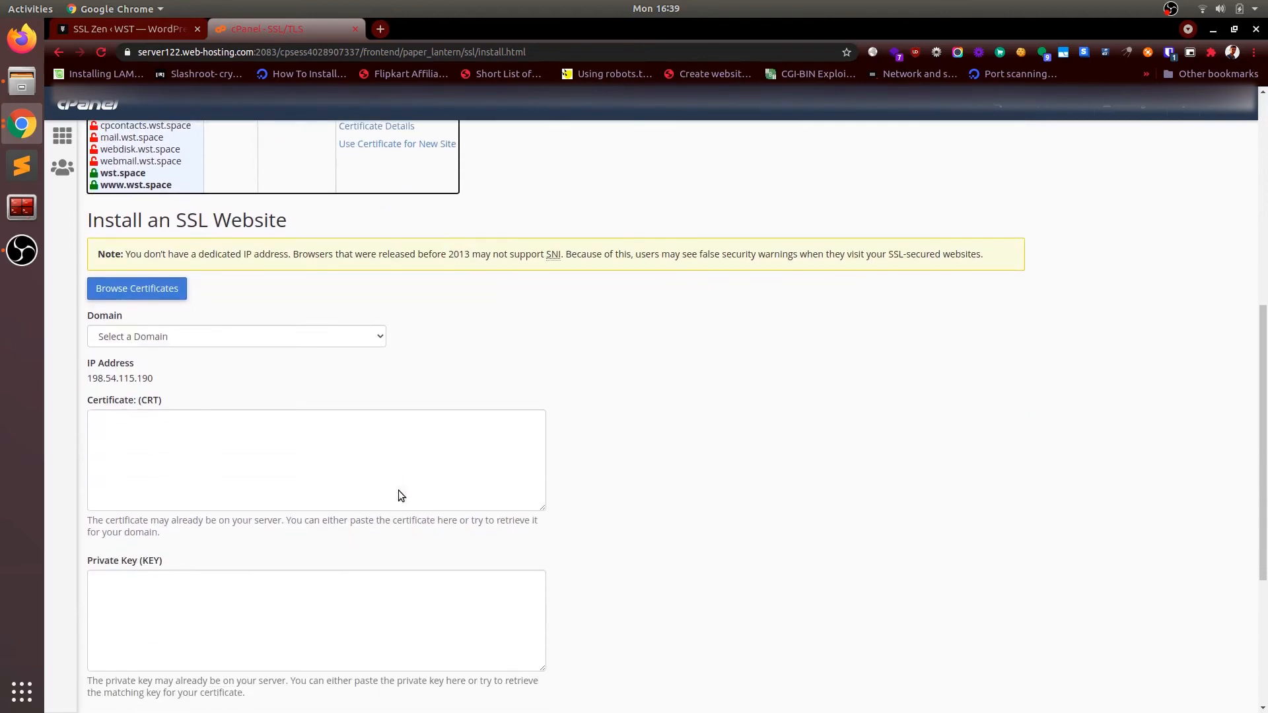
scroll(398, 490, "up", 2)
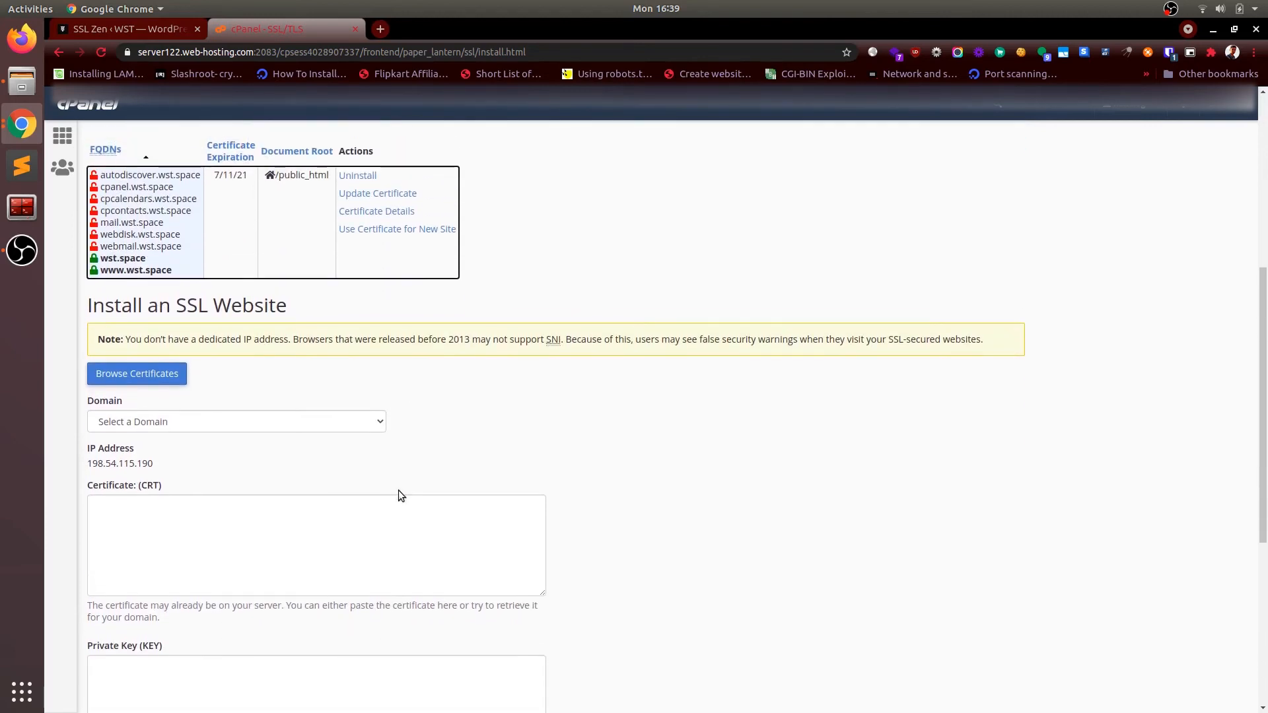
scroll(398, 494, "up", 6)
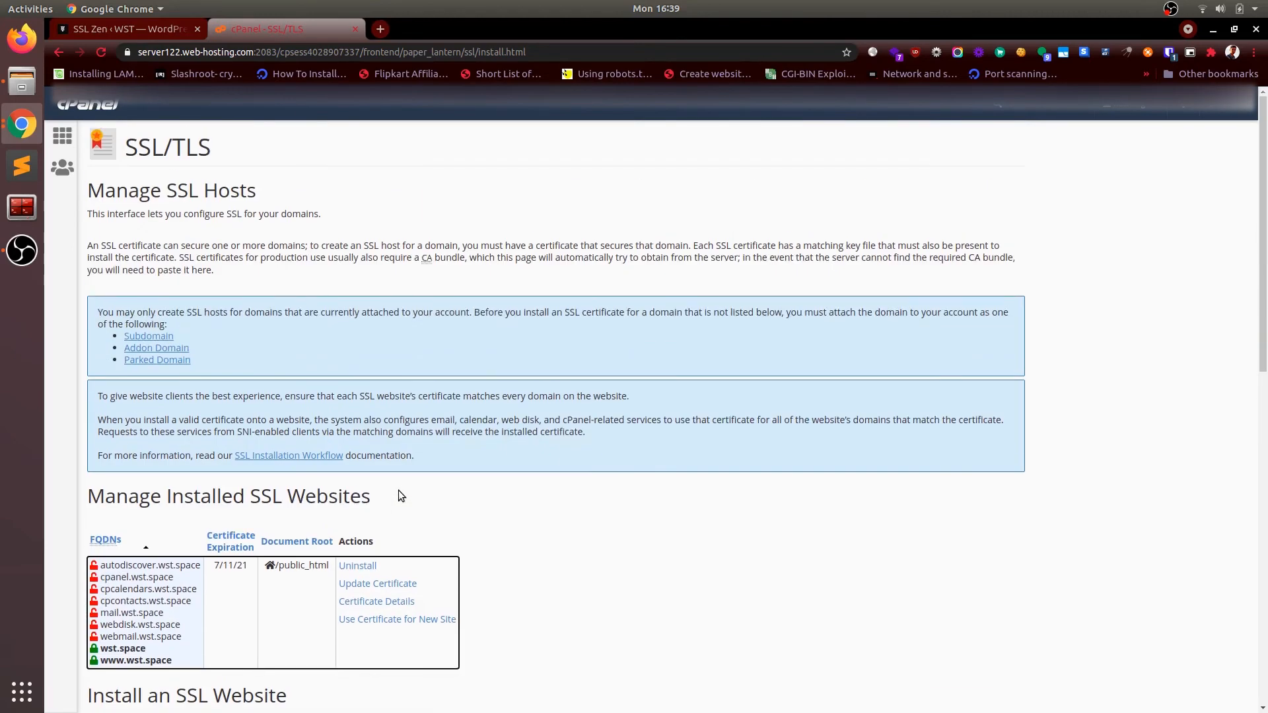
left_click(153, 32)
Step: Continue past Install Certificate, acknowledge the 90-day renewal notice, and activate SSL in SSL Zen
scroll(776, 474, "down", 3)
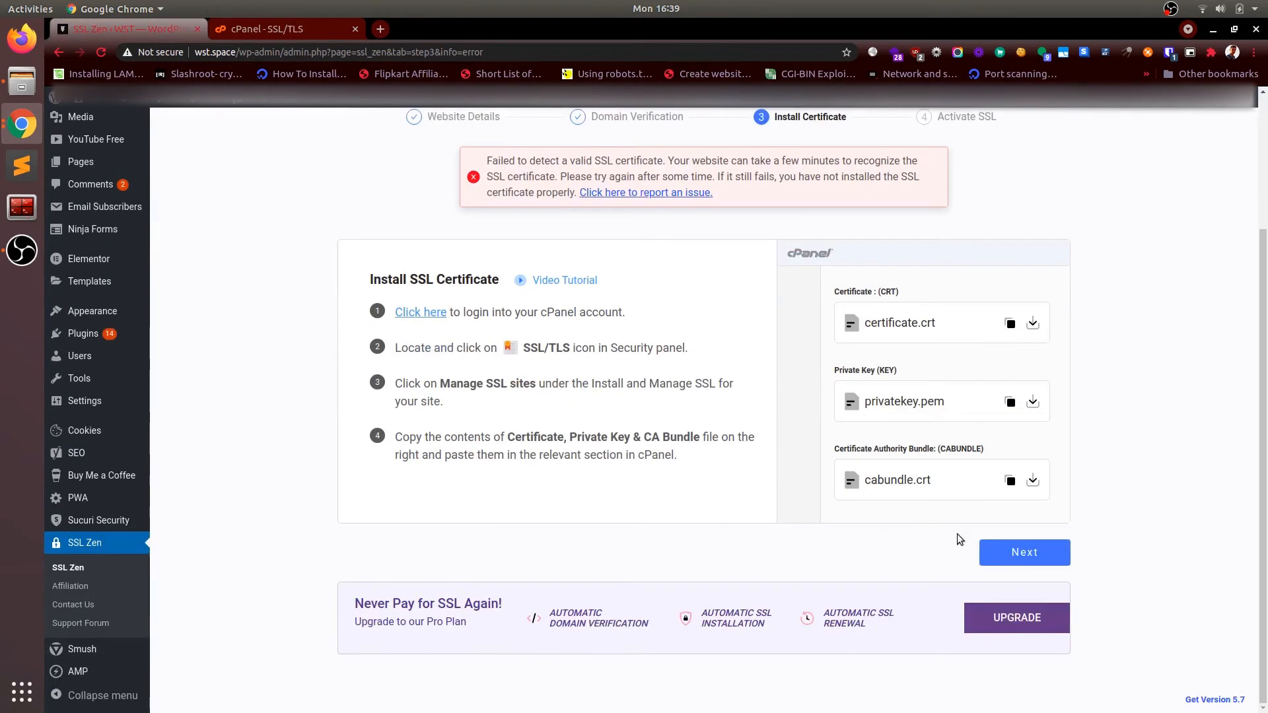
left_click(1009, 553)
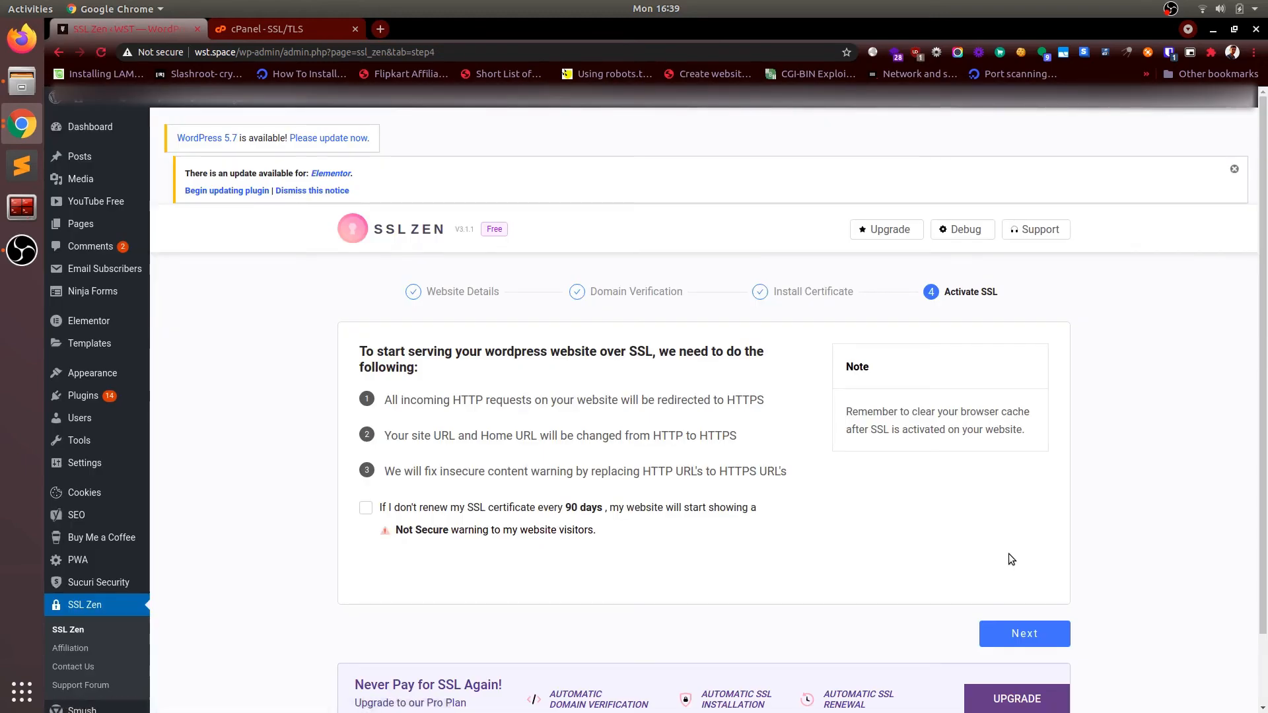
scroll(1008, 553, "down", 2)
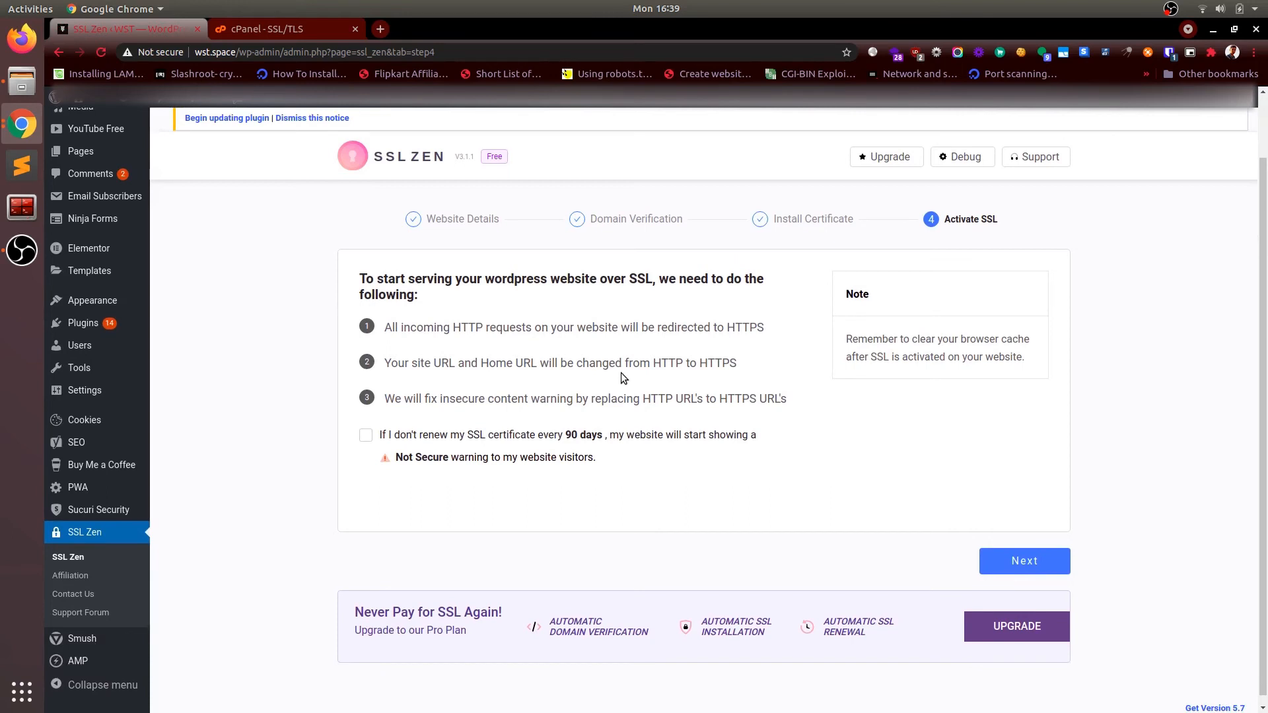
scroll(621, 372, "down", 1)
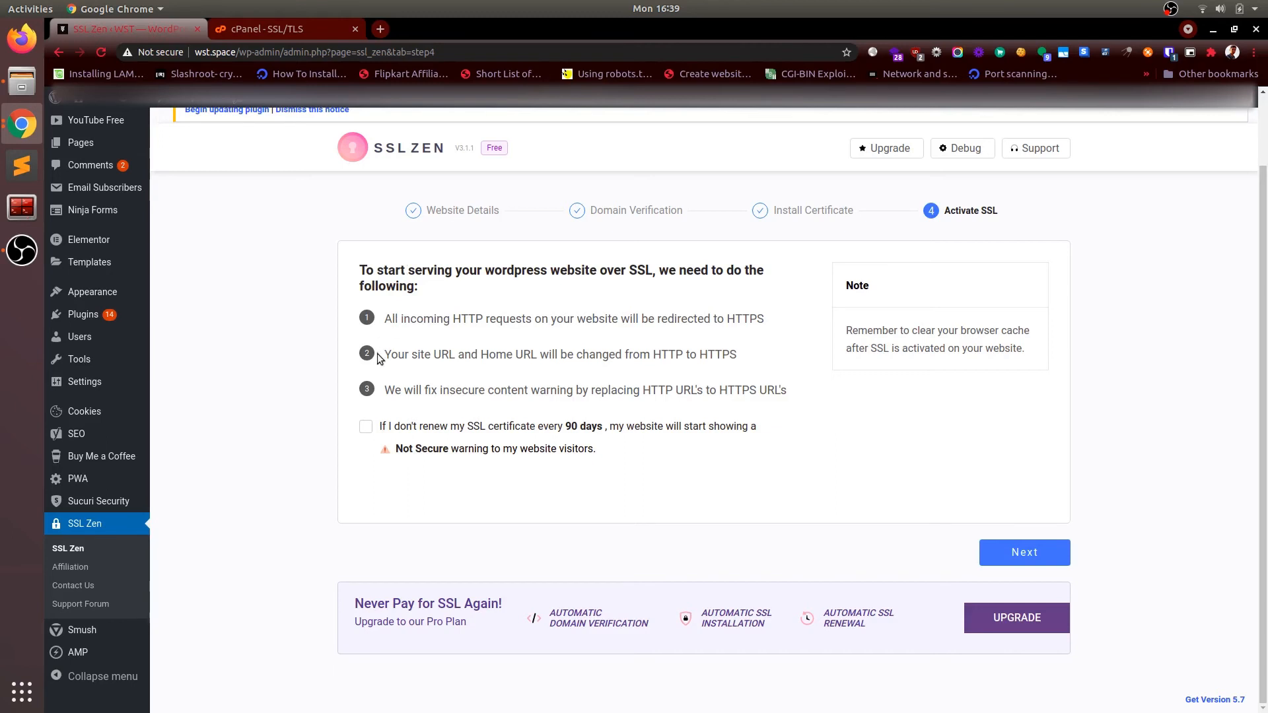
left_click(366, 428)
left_click(1017, 554)
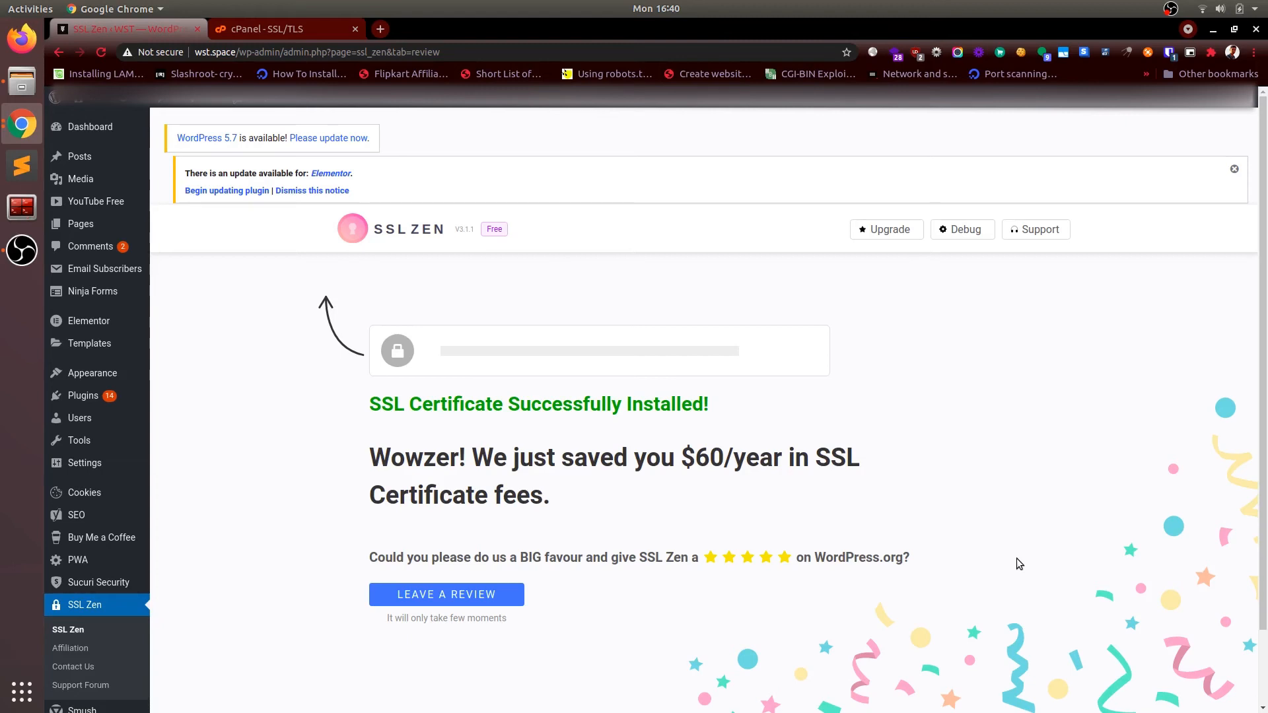
Step: Reload the SSL Zen success page, check its connection status, and start a private window with 'wst' entered
key("ctrl+r")
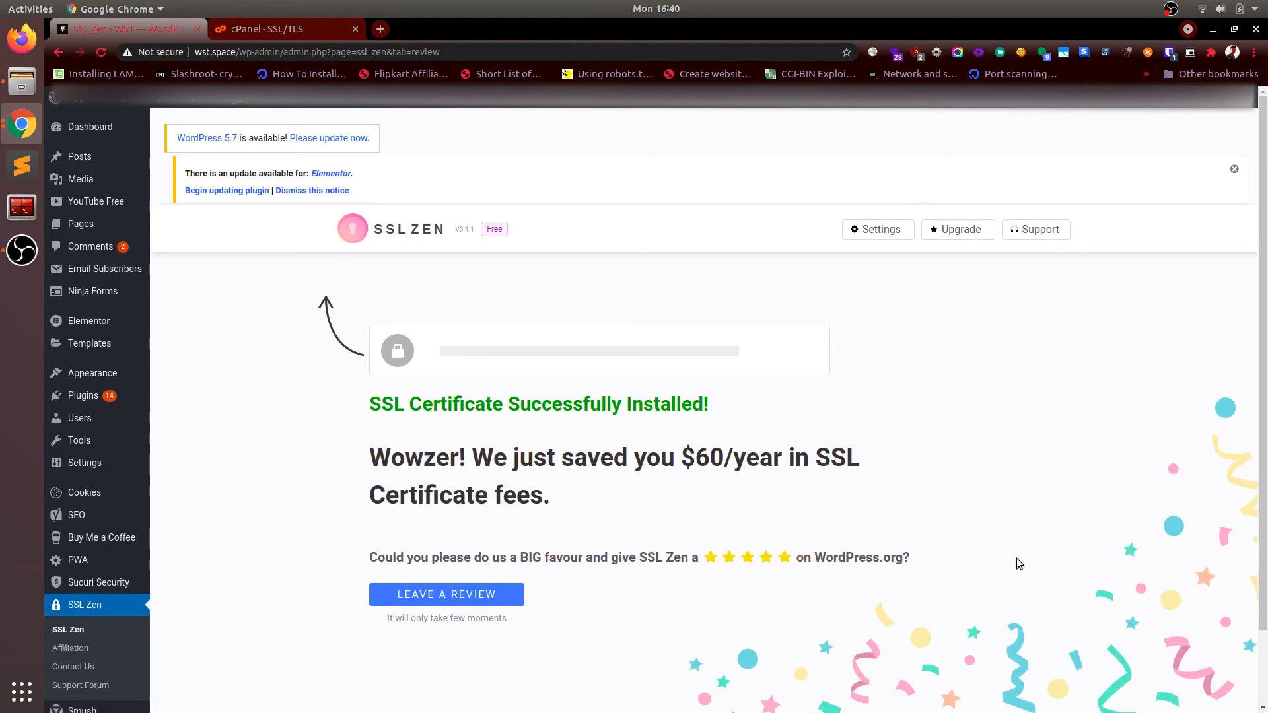
left_click(143, 51)
left_click(143, 51)
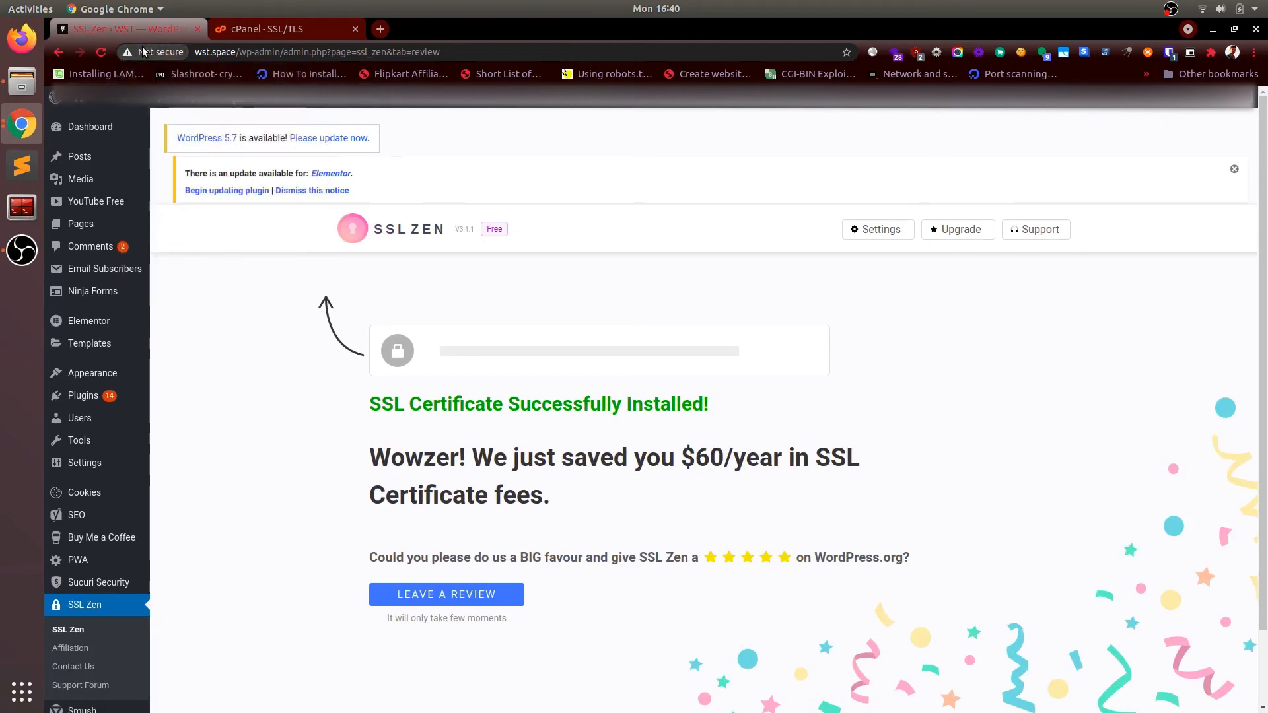
key("ctrl+shift+n")
type("wst")
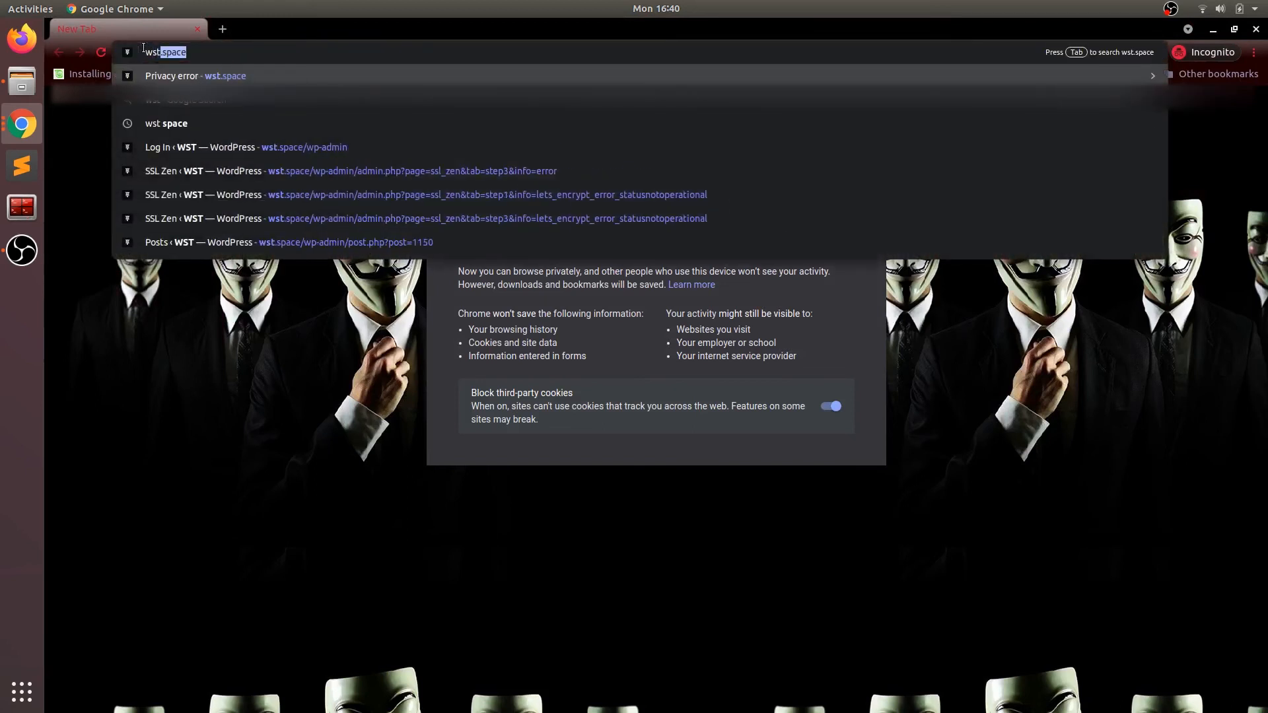
Step: Load wst.space and view its padlock details showing Connection is secure
key("Return")
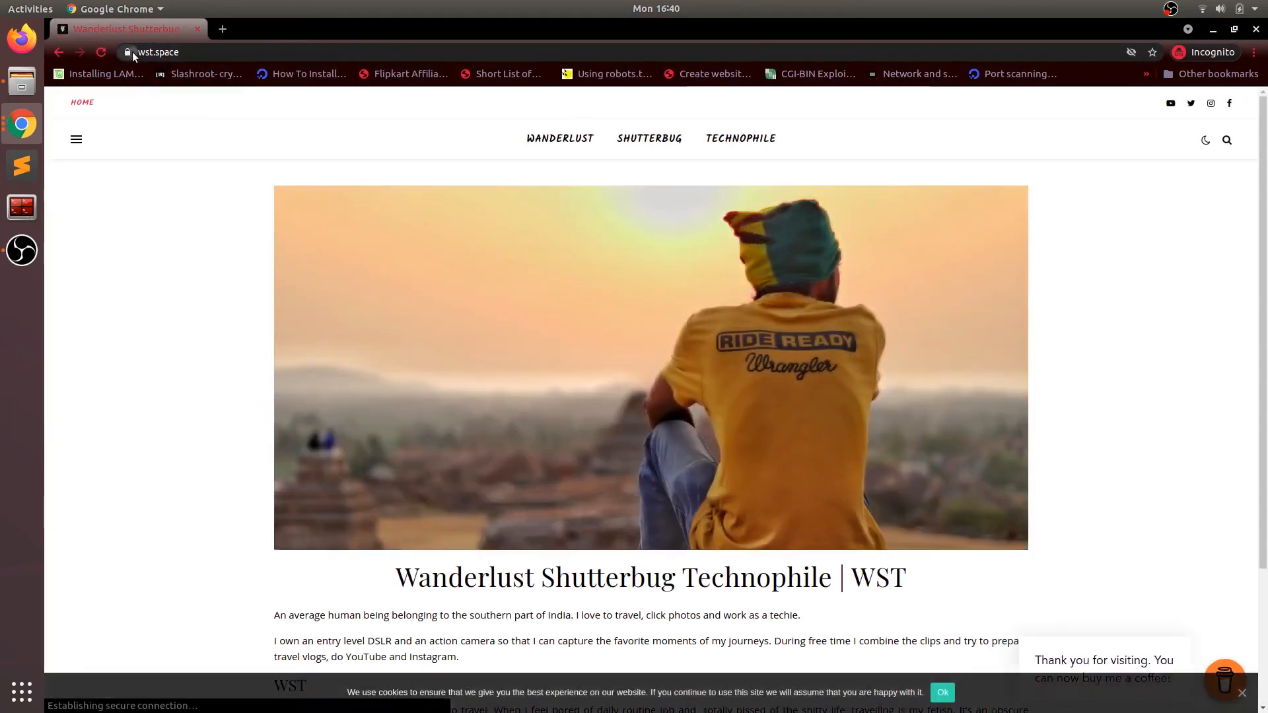
left_click(132, 52)
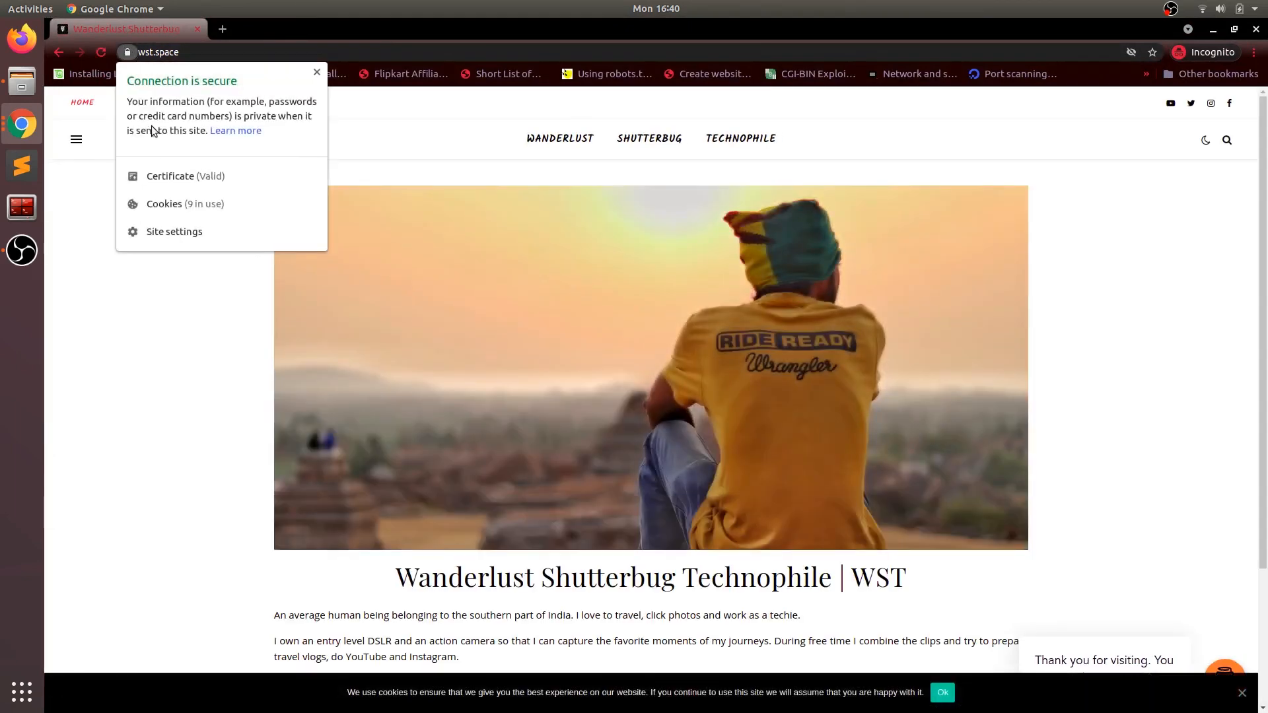
Step: Check the certificate's details: issued by Let's Encrypt R3, Not After July 11, 2021
left_click(187, 176)
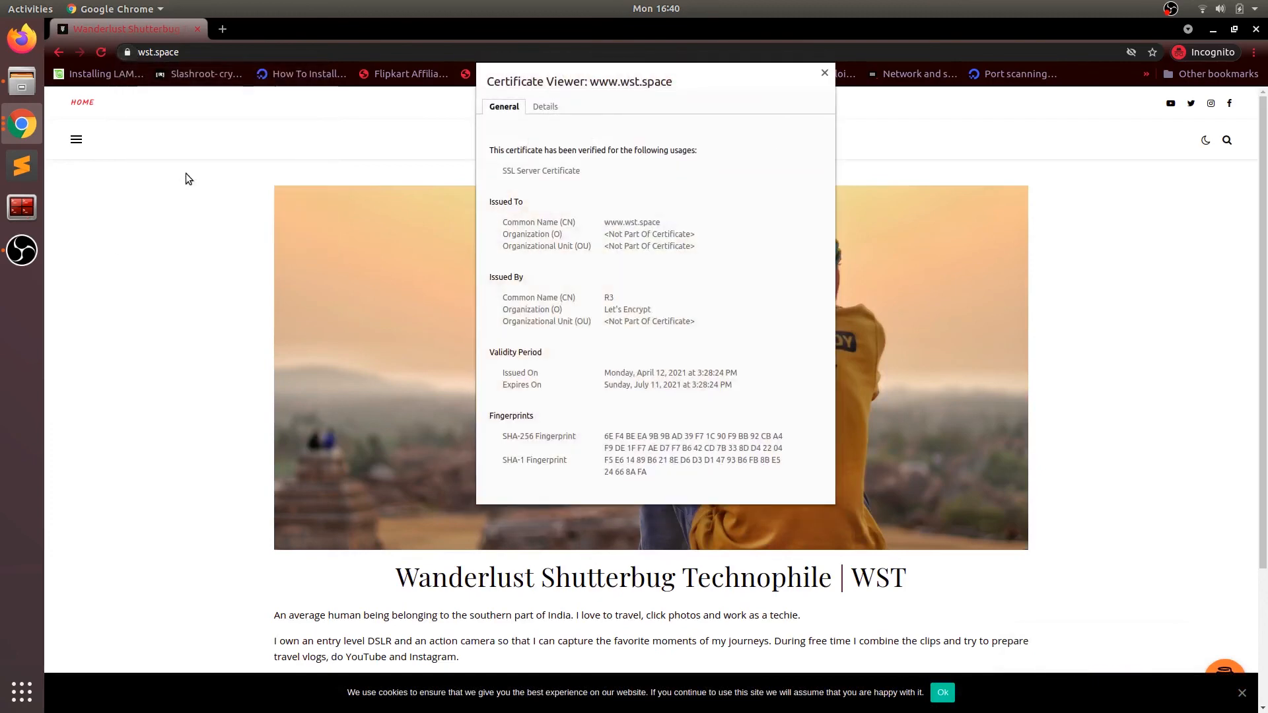
left_click(556, 107)
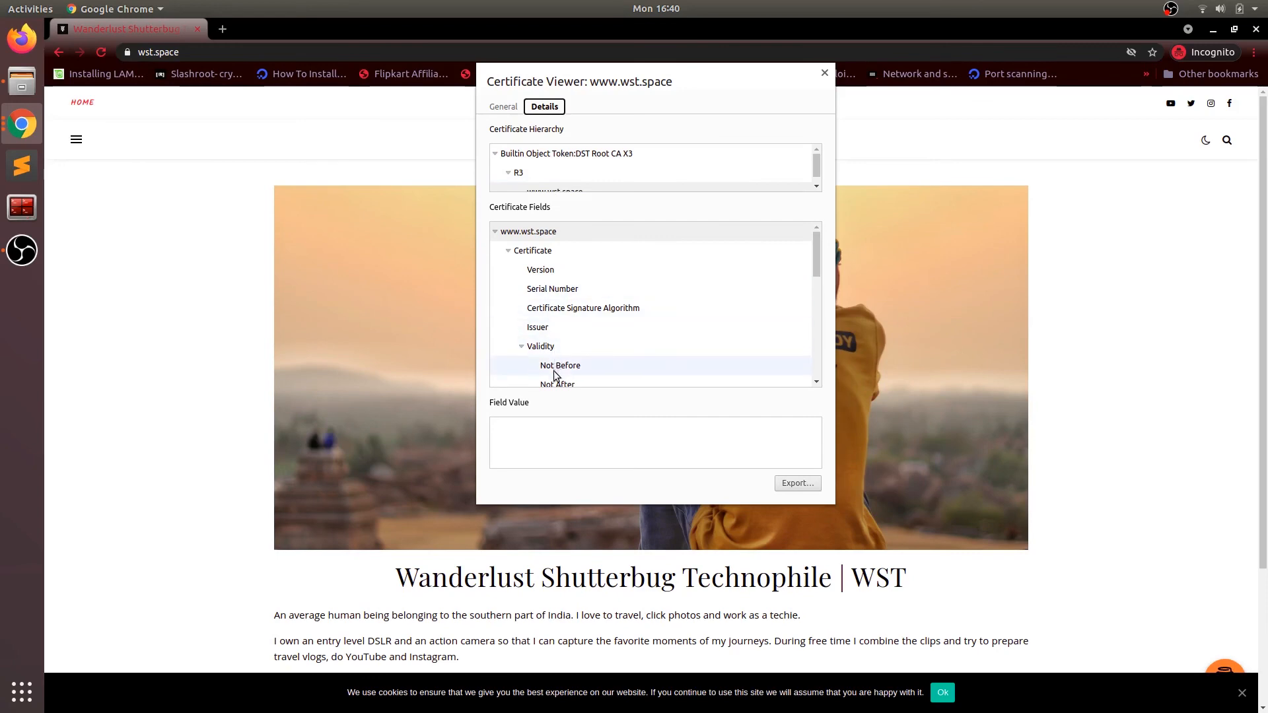
scroll(556, 368, "down", 1)
scroll(556, 368, "down", 1)
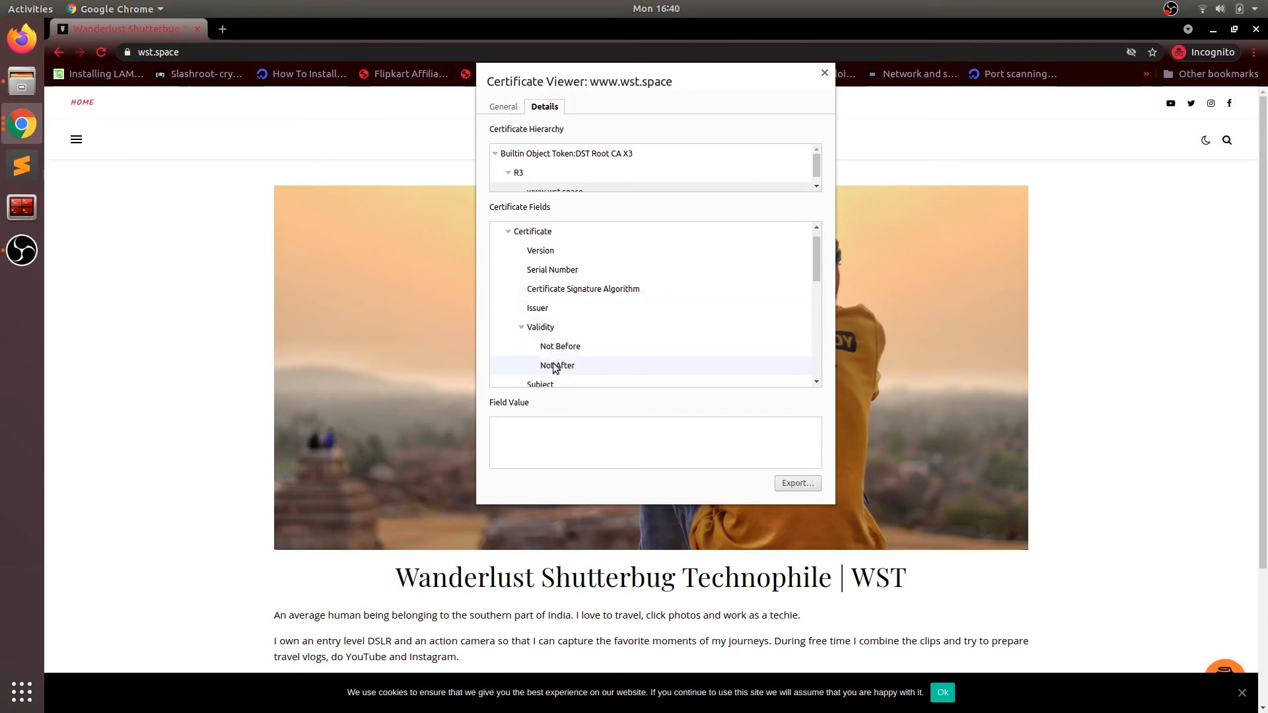
left_click(557, 365)
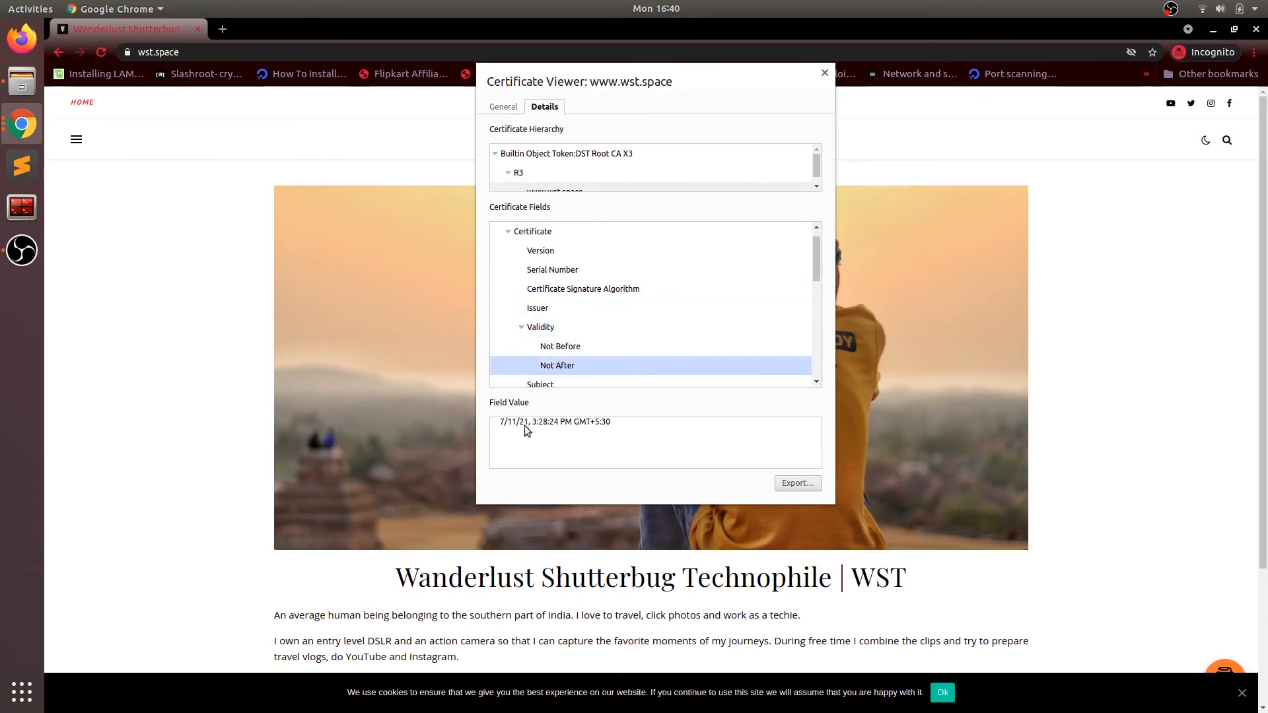
left_click(825, 73)
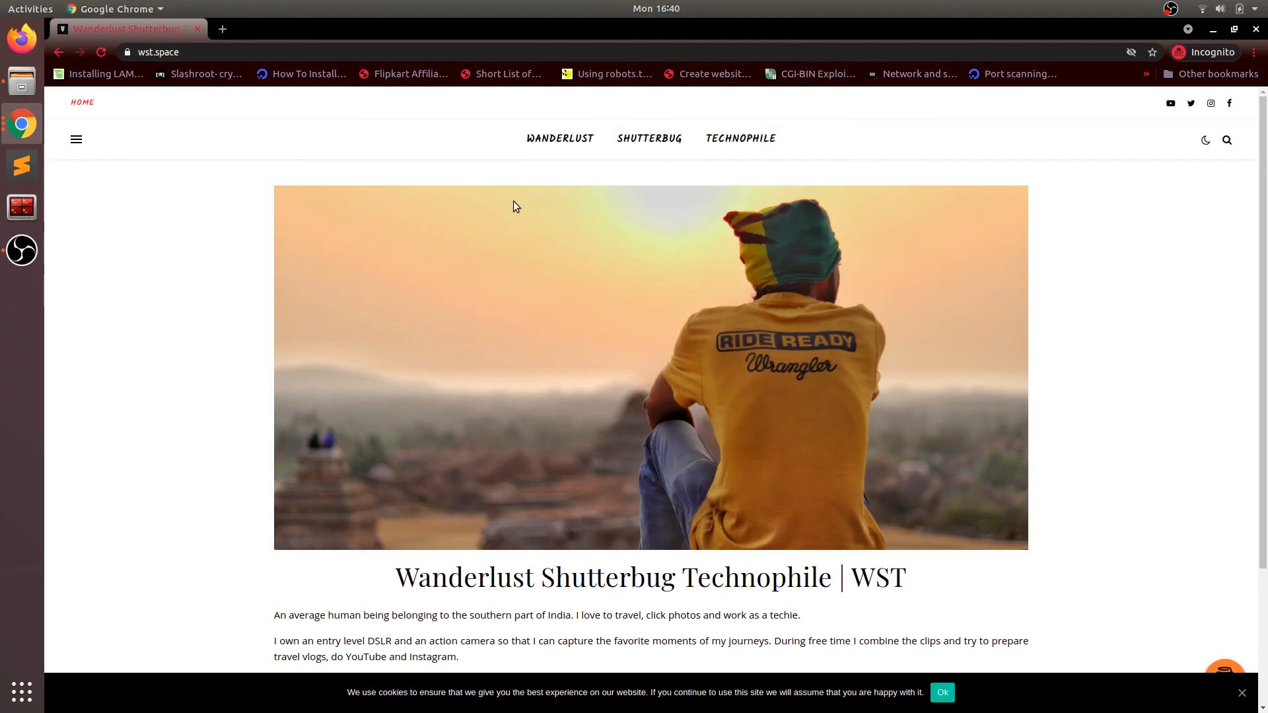